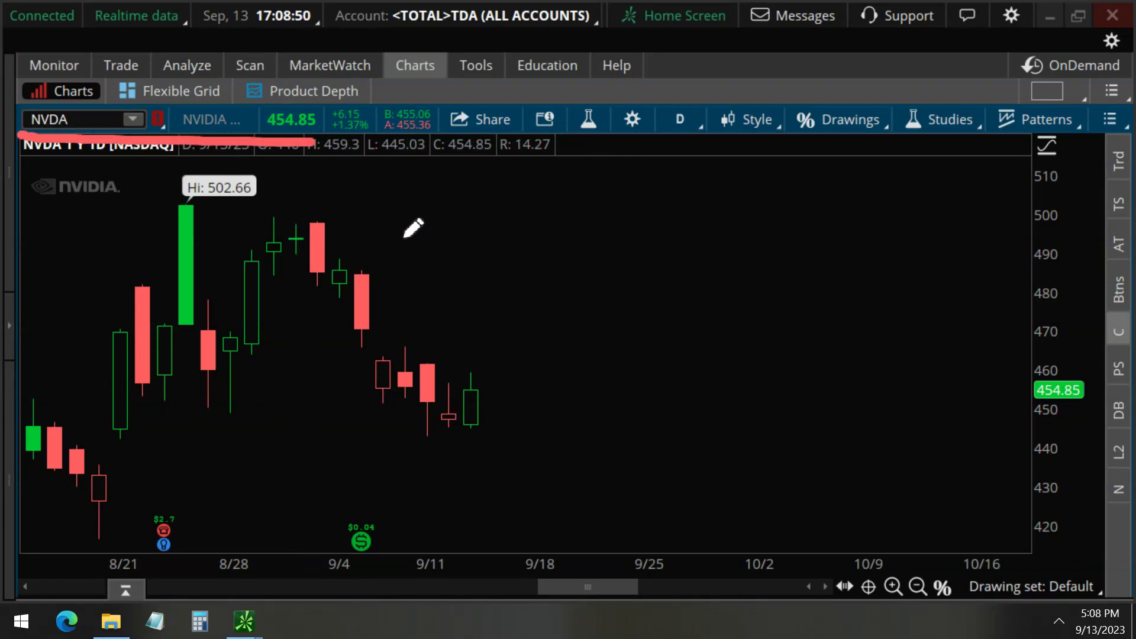
Step: Mark the red candles from 9/4 to 9/12 and the latest green candle on the chart, then clear the marks
{"action": "mouse_move", "coordinate": [400, 232]}
{"action": "left_mouse_down"}
{"action": "mouse_move", "coordinate": [377, 274]}
{"action": "mouse_move", "coordinate": [393, 359]}
{"action": "left_mouse_up"}
{"action": "mouse_move", "coordinate": [419, 320]}
{"action": "left_mouse_down"}
{"action": "mouse_move", "coordinate": [413, 359]}
{"action": "mouse_move", "coordinate": [428, 391]}
{"action": "left_mouse_up"}
{"action": "left_click_drag", "start_coordinate": [464, 342], "coordinate": [451, 376]}
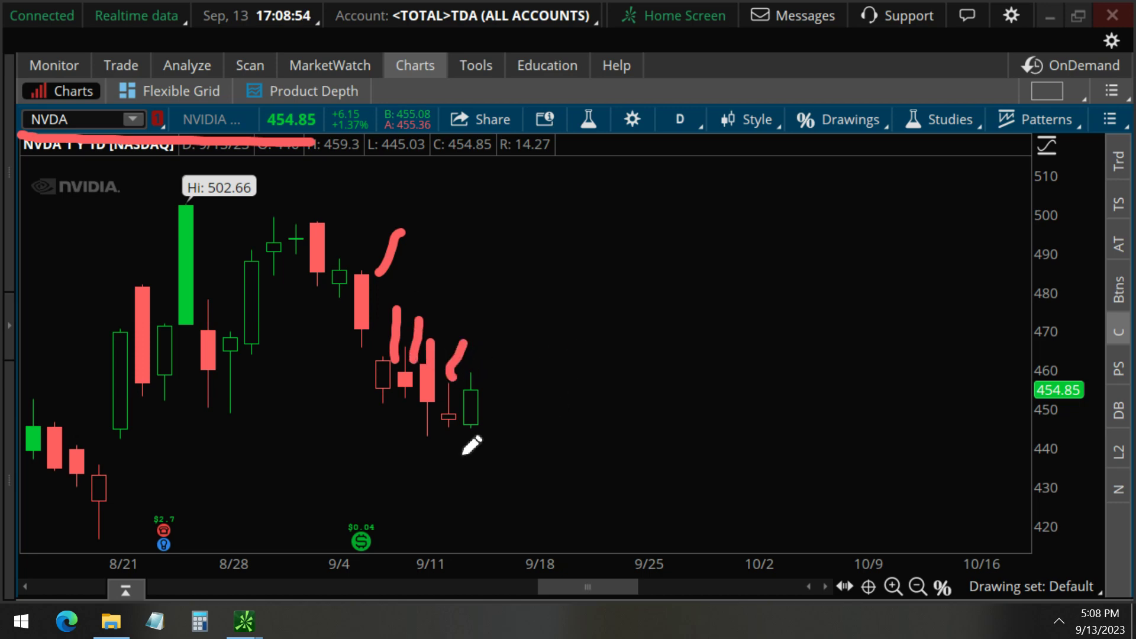
{"action": "mouse_move", "coordinate": [307, 328]}
{"action": "left_mouse_down"}
{"action": "mouse_move", "coordinate": [453, 455]}
{"action": "mouse_move", "coordinate": [386, 457]}
{"action": "left_mouse_up"}
{"action": "mouse_move", "coordinate": [494, 374]}
{"action": "left_mouse_down"}
{"action": "mouse_move", "coordinate": [484, 373]}
{"action": "mouse_move", "coordinate": [502, 439]}
{"action": "mouse_move", "coordinate": [496, 374]}
{"action": "left_mouse_up"}
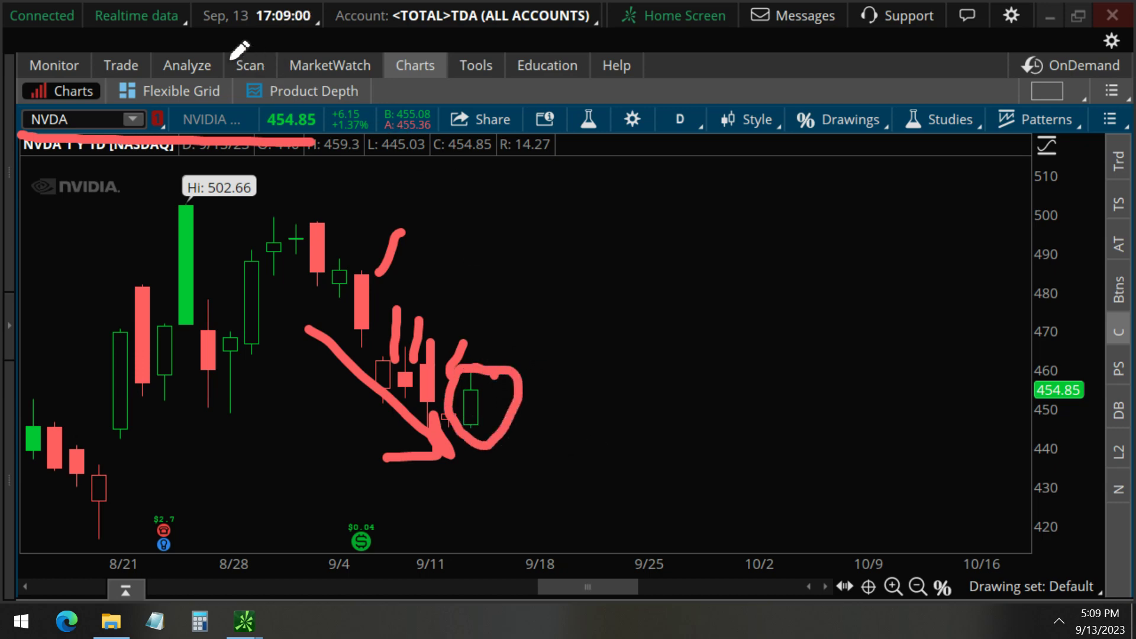
{"action": "left_click_drag", "start_coordinate": [168, 32], "coordinate": [329, 41]}
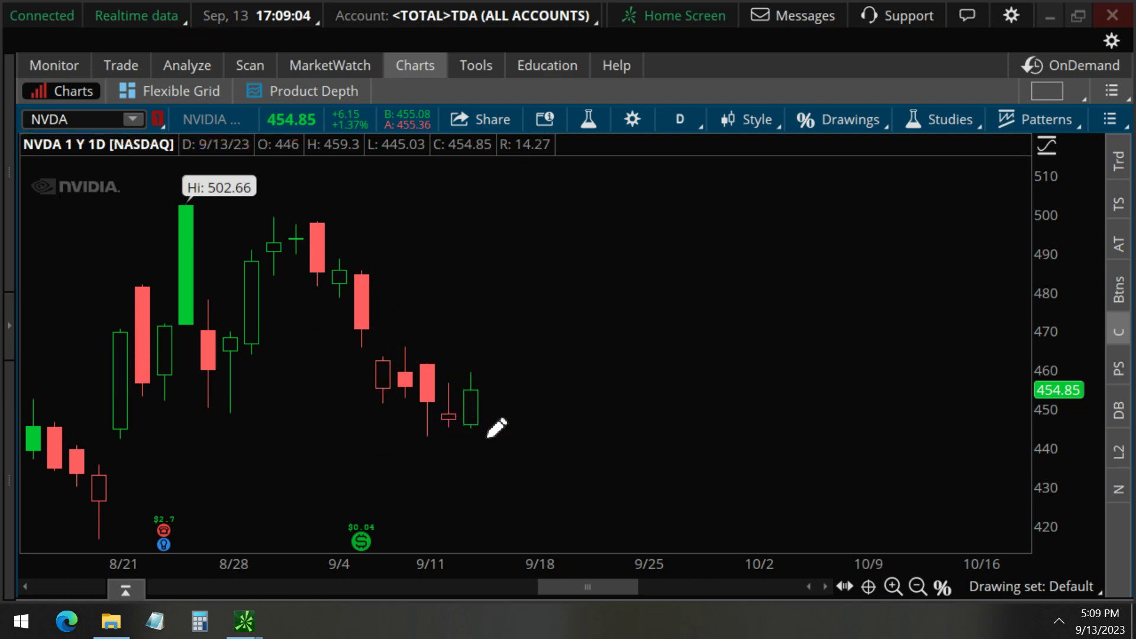
{"action": "left_click_drag", "start_coordinate": [512, 429], "coordinate": [90, 425]}
{"action": "mouse_move", "coordinate": [102, 510]}
{"action": "left_mouse_down"}
{"action": "mouse_move", "coordinate": [122, 456]}
{"action": "mouse_move", "coordinate": [106, 459]}
{"action": "mouse_move", "coordinate": [142, 460]}
{"action": "left_mouse_up"}
{"action": "key", "text": "Escape"}
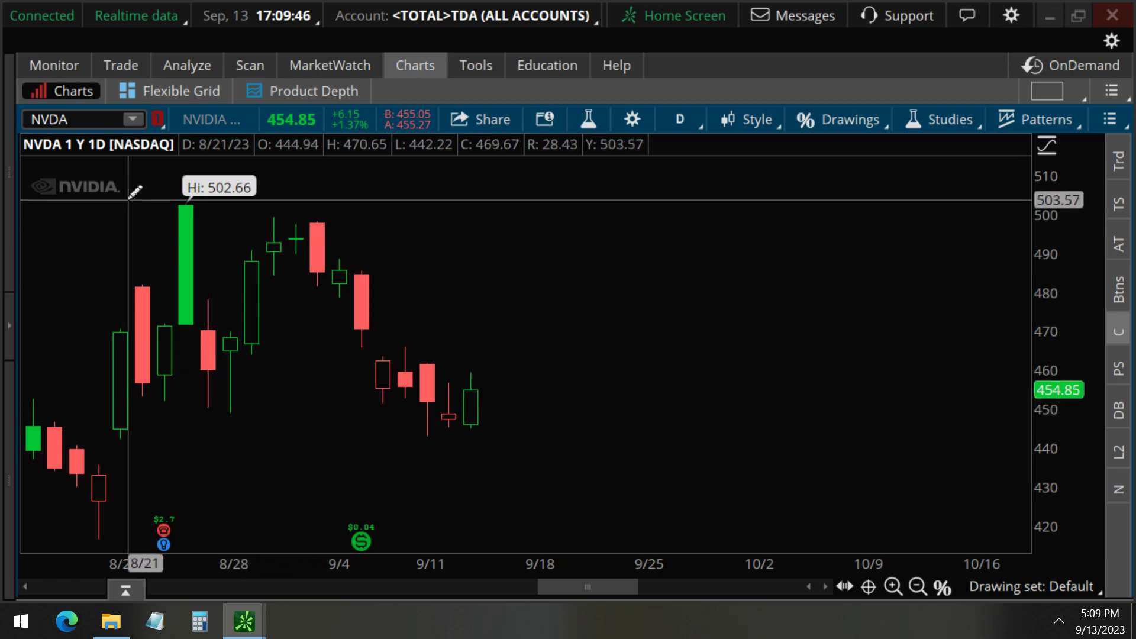
Step: On the Trade page, highlight the 2,064-lot 13 OCT 23 490 C and 540 C trades in Options Time & Sales
{"action": "left_click", "coordinate": [127, 63]}
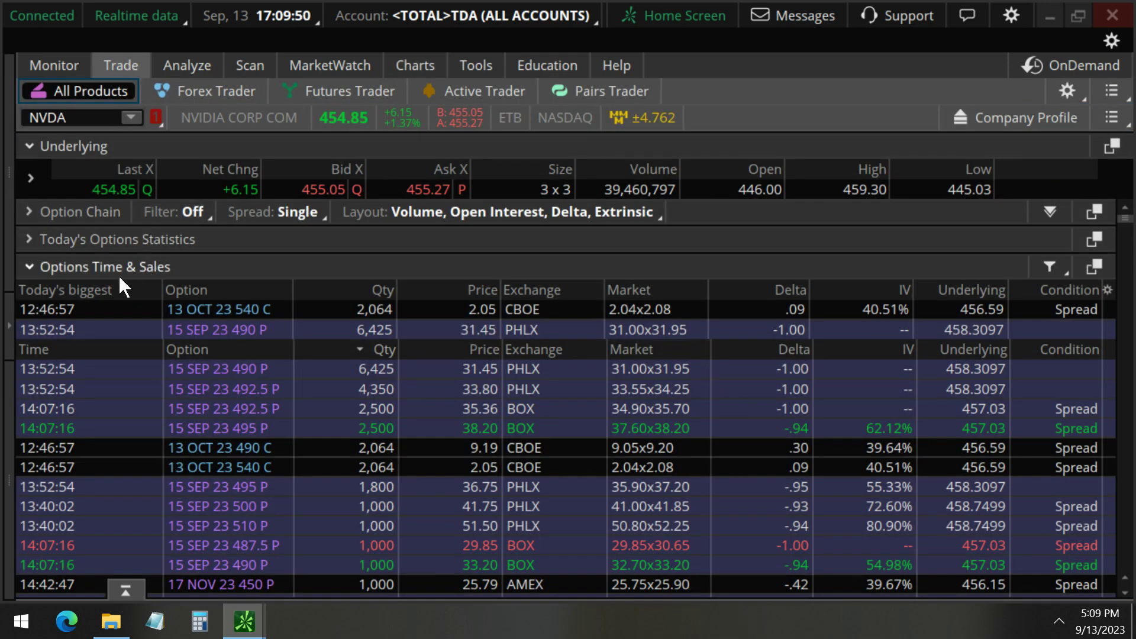
{"action": "left_click_drag", "start_coordinate": [24, 274], "coordinate": [200, 280]}
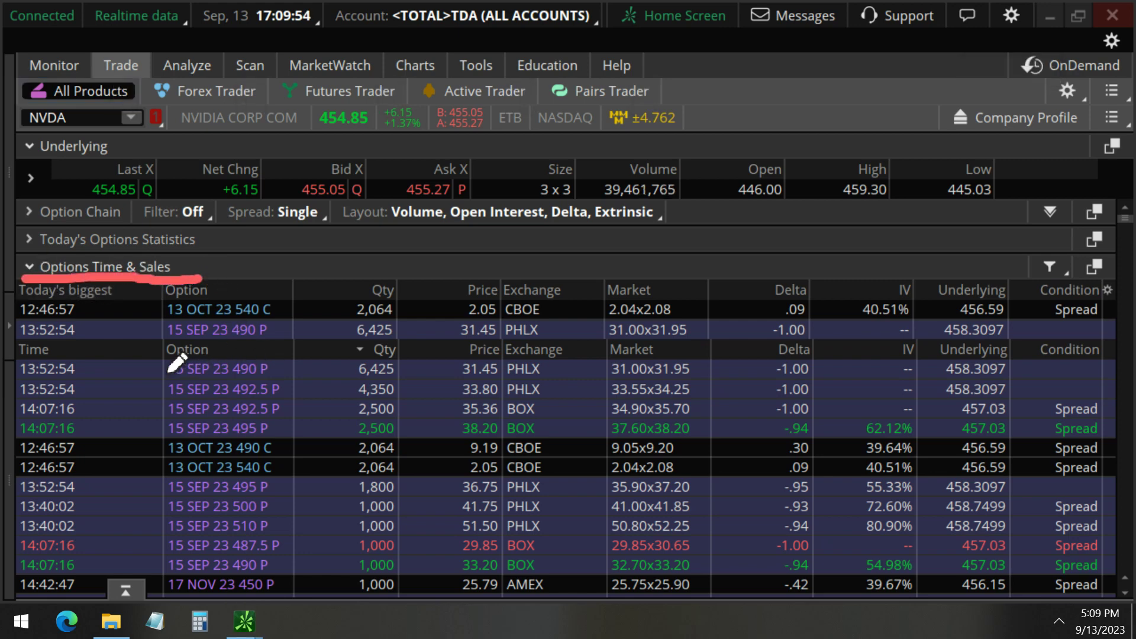
{"action": "mouse_move", "coordinate": [349, 358]}
{"action": "left_mouse_down"}
{"action": "mouse_move", "coordinate": [345, 426]}
{"action": "mouse_move", "coordinate": [395, 355]}
{"action": "mouse_move", "coordinate": [421, 423]}
{"action": "left_mouse_up"}
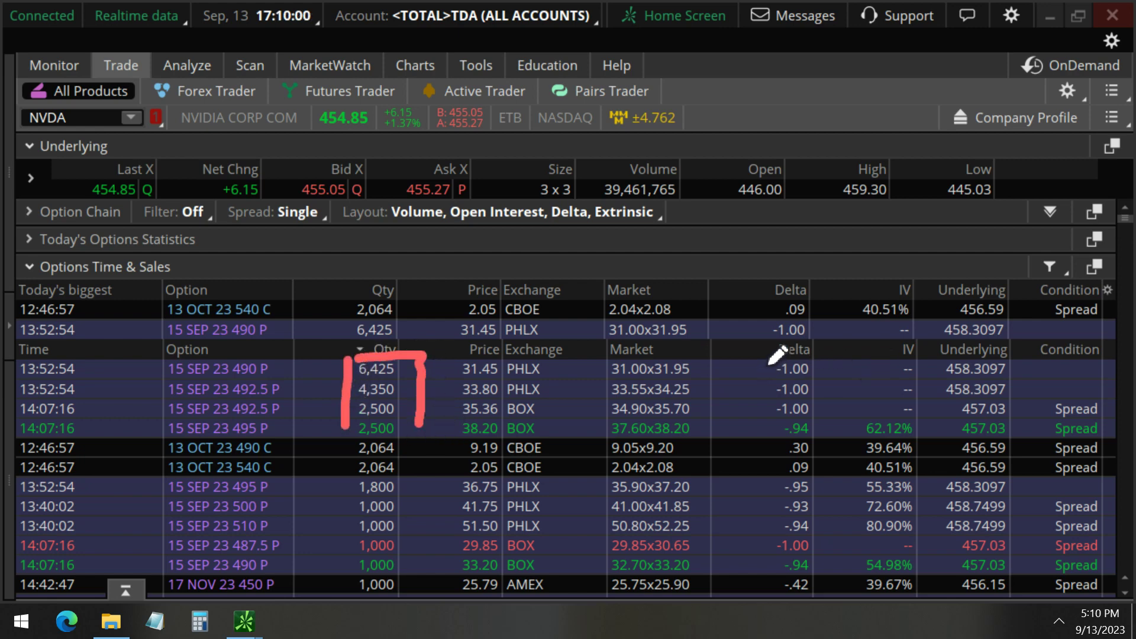
{"action": "mouse_move", "coordinate": [765, 364]}
{"action": "left_mouse_down"}
{"action": "mouse_move", "coordinate": [766, 435]}
{"action": "mouse_move", "coordinate": [810, 441]}
{"action": "mouse_move", "coordinate": [806, 355]}
{"action": "mouse_move", "coordinate": [763, 379]}
{"action": "left_mouse_up"}
{"action": "mouse_move", "coordinate": [362, 440]}
{"action": "left_mouse_down"}
{"action": "mouse_move", "coordinate": [412, 443]}
{"action": "mouse_move", "coordinate": [407, 487]}
{"action": "mouse_move", "coordinate": [334, 450]}
{"action": "mouse_move", "coordinate": [356, 441]}
{"action": "left_mouse_up"}
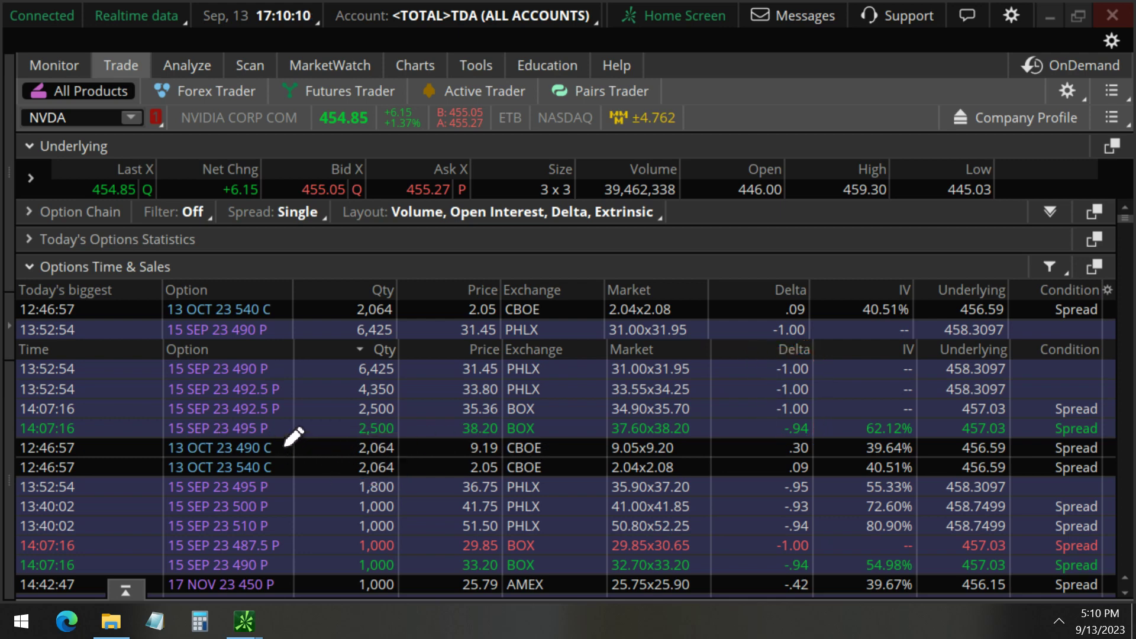
{"action": "mouse_move", "coordinate": [285, 444]}
{"action": "left_mouse_down"}
{"action": "mouse_move", "coordinate": [278, 474]}
{"action": "mouse_move", "coordinate": [170, 477]}
{"action": "mouse_move", "coordinate": [158, 444]}
{"action": "mouse_move", "coordinate": [283, 441]}
{"action": "mouse_move", "coordinate": [374, 386]}
{"action": "left_mouse_up"}
{"action": "left_click_drag", "start_coordinate": [274, 471], "coordinate": [318, 501]}
{"action": "key", "text": "Escape"}
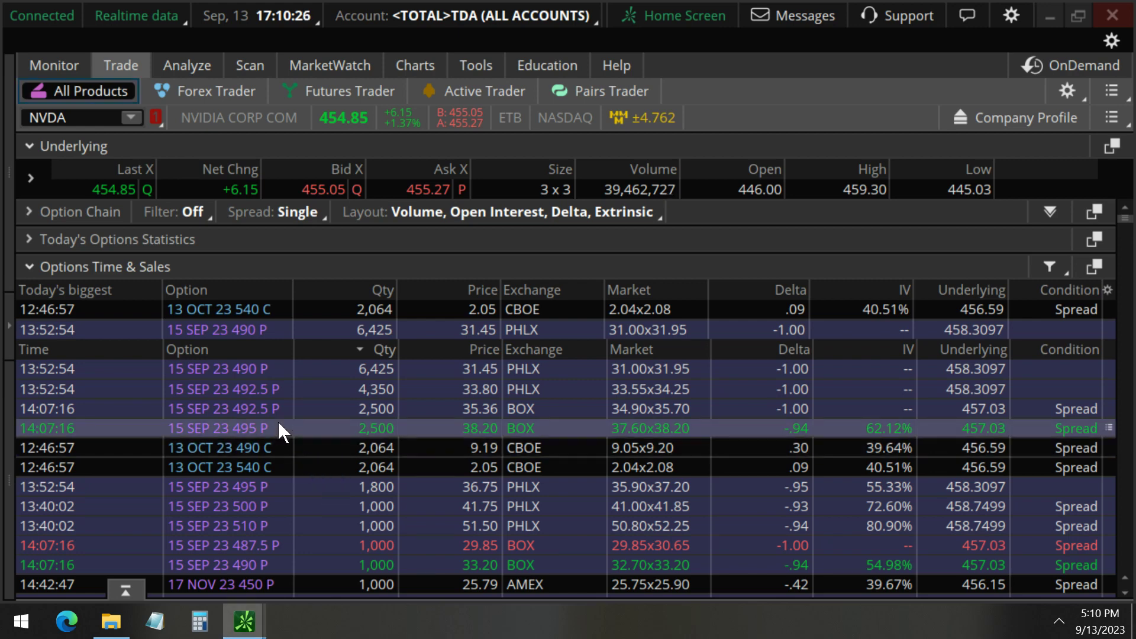
Step: Expand the option chain and scroll the 13 OCT 23 expiration down to the 490–540 strikes
{"action": "left_click", "coordinate": [41, 212]}
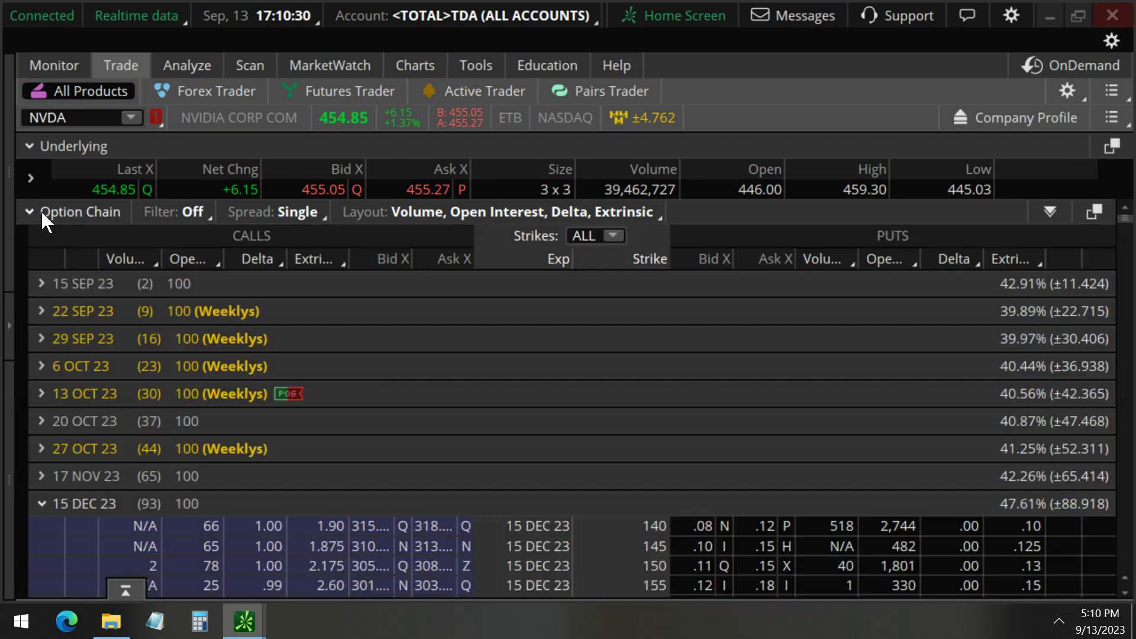
{"action": "left_click", "coordinate": [58, 391]}
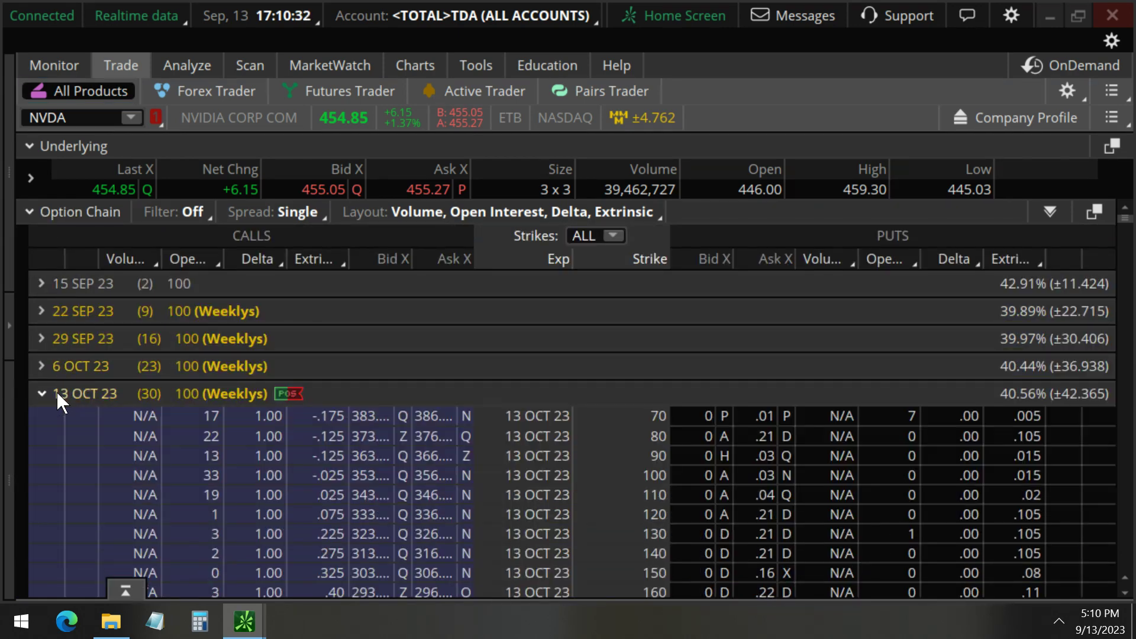
{"action": "scroll", "coordinate": [368, 526], "scroll_direction": "down", "scroll_amount": 5}
{"action": "scroll", "coordinate": [368, 526], "scroll_direction": "down", "scroll_amount": 8}
{"action": "scroll", "coordinate": [368, 526], "scroll_direction": "down", "scroll_amount": 8}
{"action": "scroll", "coordinate": [367, 527], "scroll_direction": "down", "scroll_amount": 3}
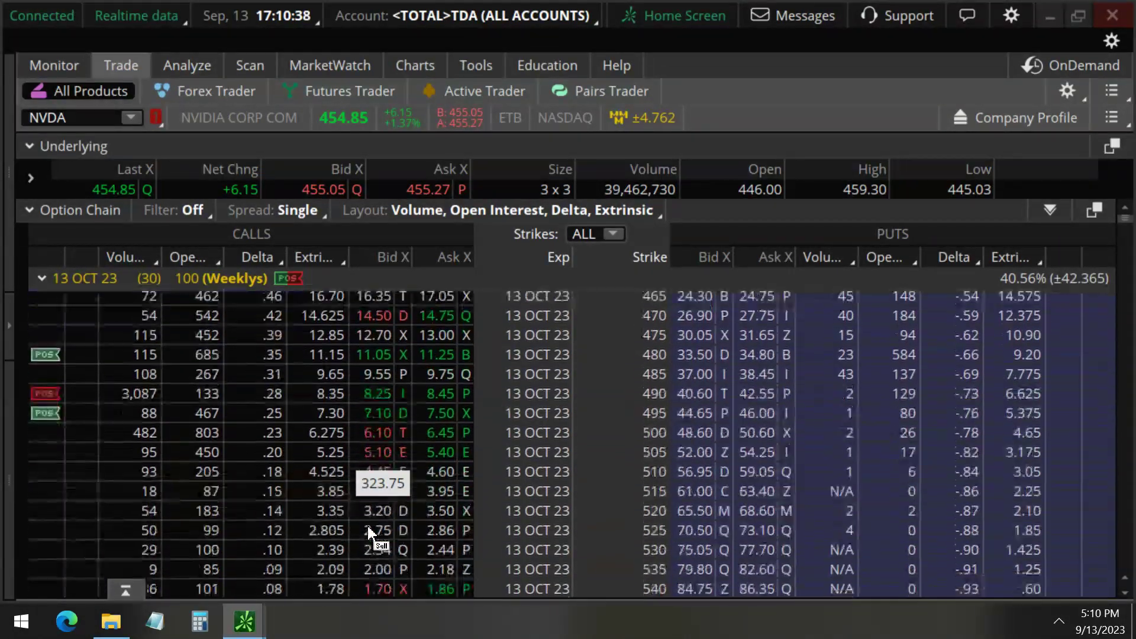
{"action": "scroll", "coordinate": [368, 525], "scroll_direction": "down", "scroll_amount": 1}
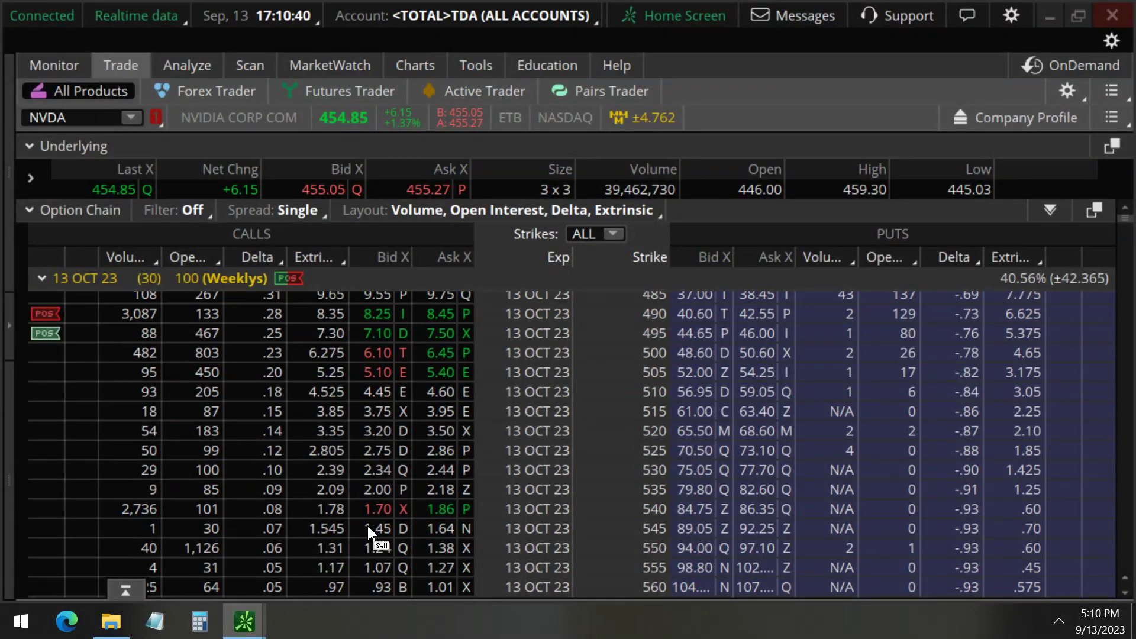
Step: Mark the 490 and 540 strike rows and their call open interest of 133 and 101
{"action": "mouse_move", "coordinate": [701, 325]}
{"action": "left_mouse_down"}
{"action": "mouse_move", "coordinate": [110, 326]}
{"action": "mouse_move", "coordinate": [116, 300]}
{"action": "mouse_move", "coordinate": [166, 299]}
{"action": "mouse_move", "coordinate": [177, 319]}
{"action": "left_mouse_up"}
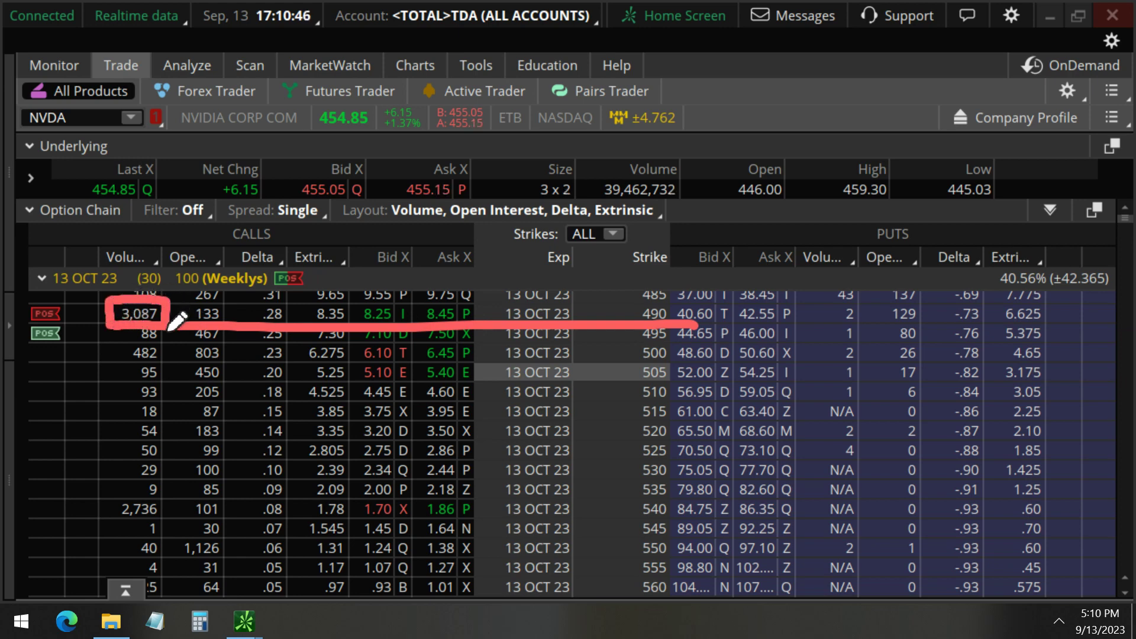
{"action": "mouse_move", "coordinate": [703, 517]}
{"action": "left_mouse_down"}
{"action": "mouse_move", "coordinate": [103, 523]}
{"action": "mouse_move", "coordinate": [105, 491]}
{"action": "mouse_move", "coordinate": [143, 491]}
{"action": "mouse_move", "coordinate": [171, 516]}
{"action": "left_mouse_up"}
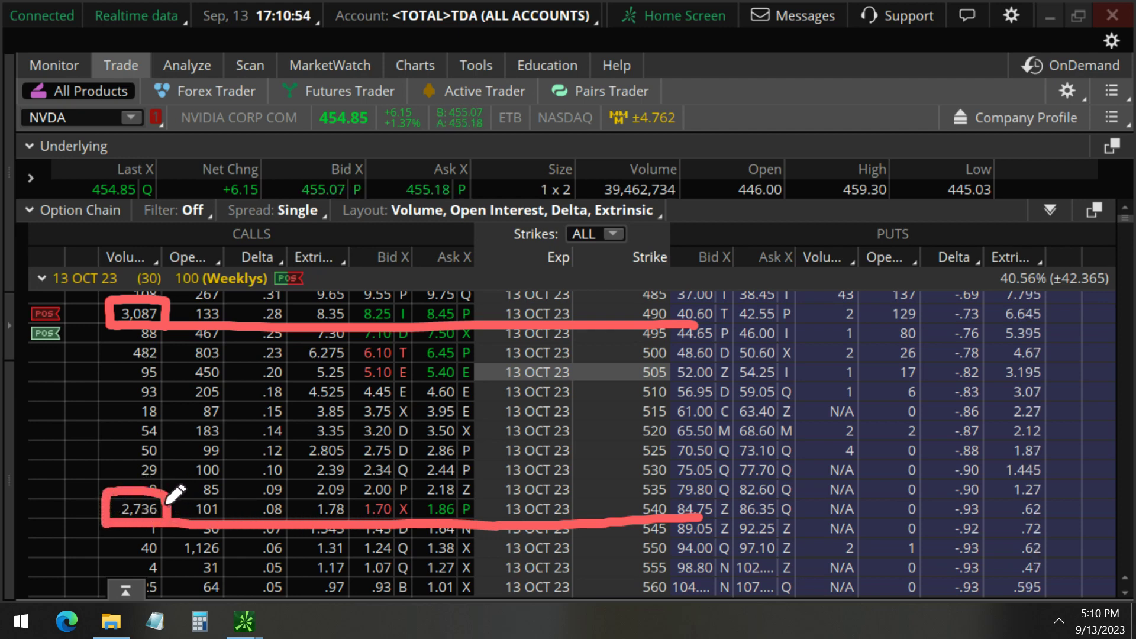
{"action": "mouse_move", "coordinate": [228, 501]}
{"action": "left_mouse_down"}
{"action": "mouse_move", "coordinate": [177, 506]}
{"action": "mouse_move", "coordinate": [230, 504]}
{"action": "mouse_move", "coordinate": [220, 489]}
{"action": "left_mouse_up"}
{"action": "mouse_move", "coordinate": [219, 301]}
{"action": "left_mouse_down"}
{"action": "mouse_move", "coordinate": [195, 303]}
{"action": "mouse_move", "coordinate": [230, 329]}
{"action": "mouse_move", "coordinate": [197, 306]}
{"action": "left_mouse_up"}
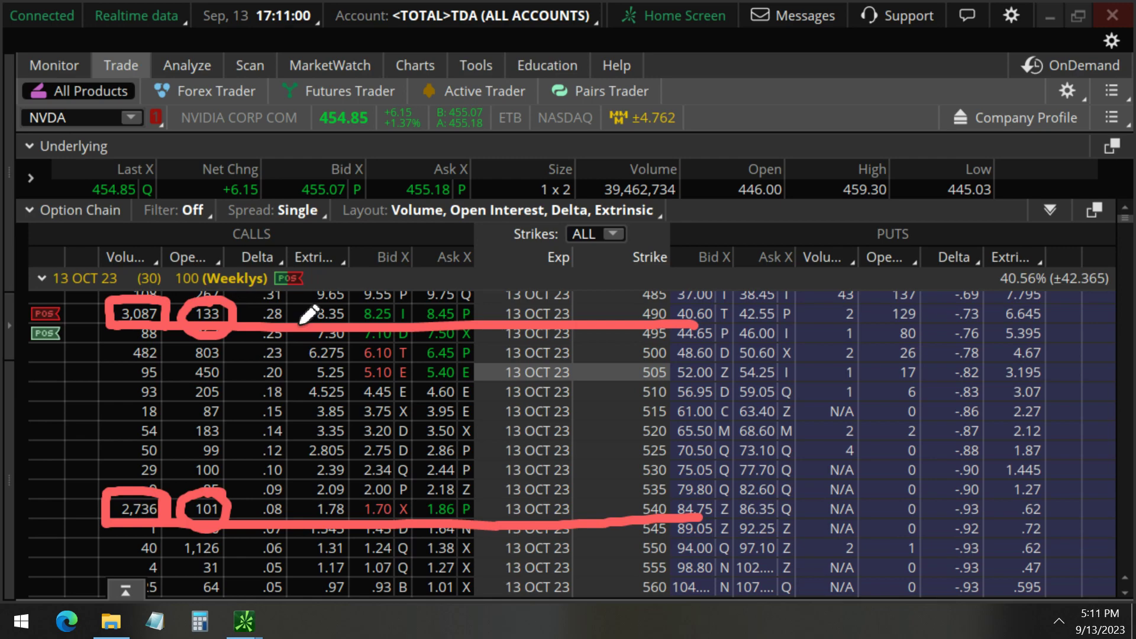
Step: Build a buy 490 / sell 540 NVDA 13 OCT 23 call vertical from the chain
{"action": "key", "text": "Escape"}
{"action": "left_click", "coordinate": [444, 313]}
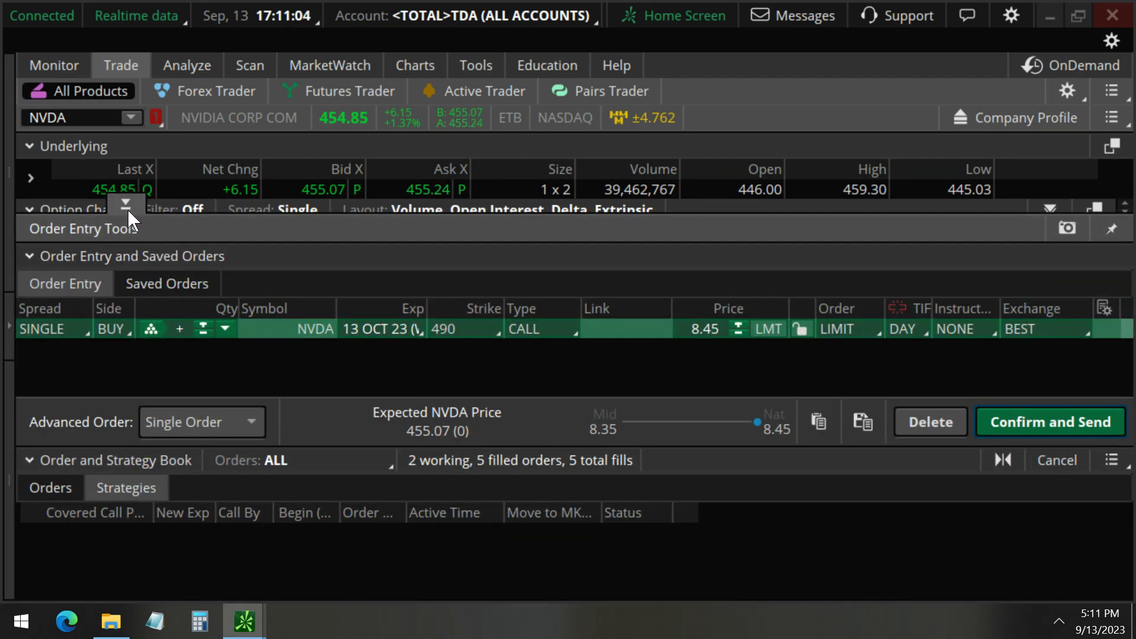
{"action": "left_click", "coordinate": [125, 206]}
{"action": "left_click", "coordinate": [381, 507], "text": "ctrl"}
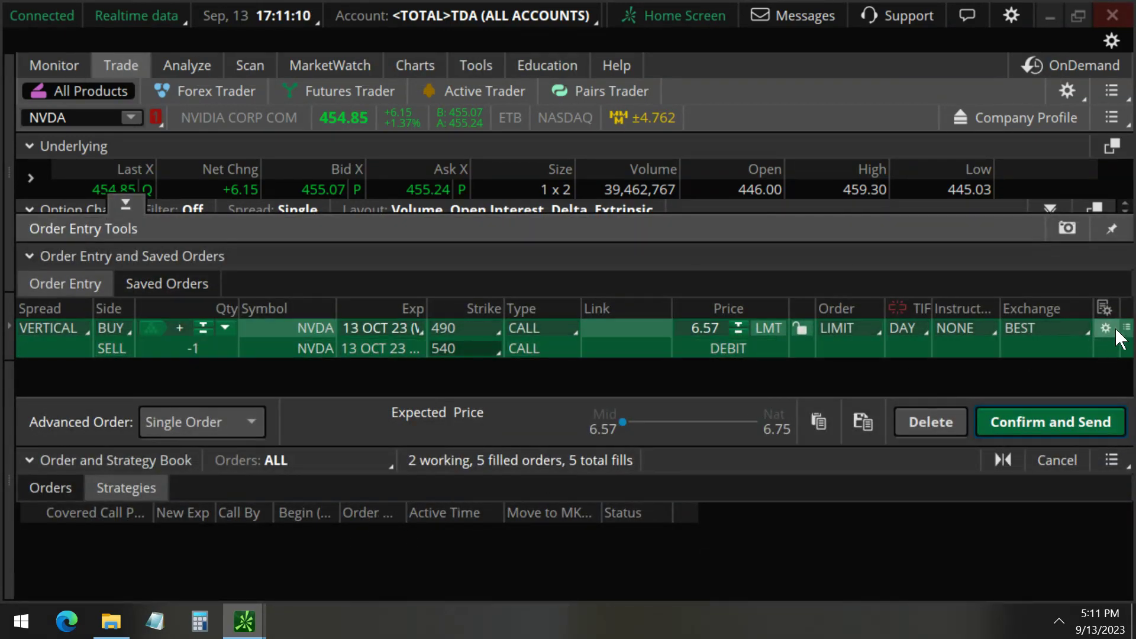
Step: Analyze the vertical in the risk profile and check the Delta values in Price Slices
{"action": "left_click", "coordinate": [1127, 330]}
{"action": "left_click", "coordinate": [951, 222]}
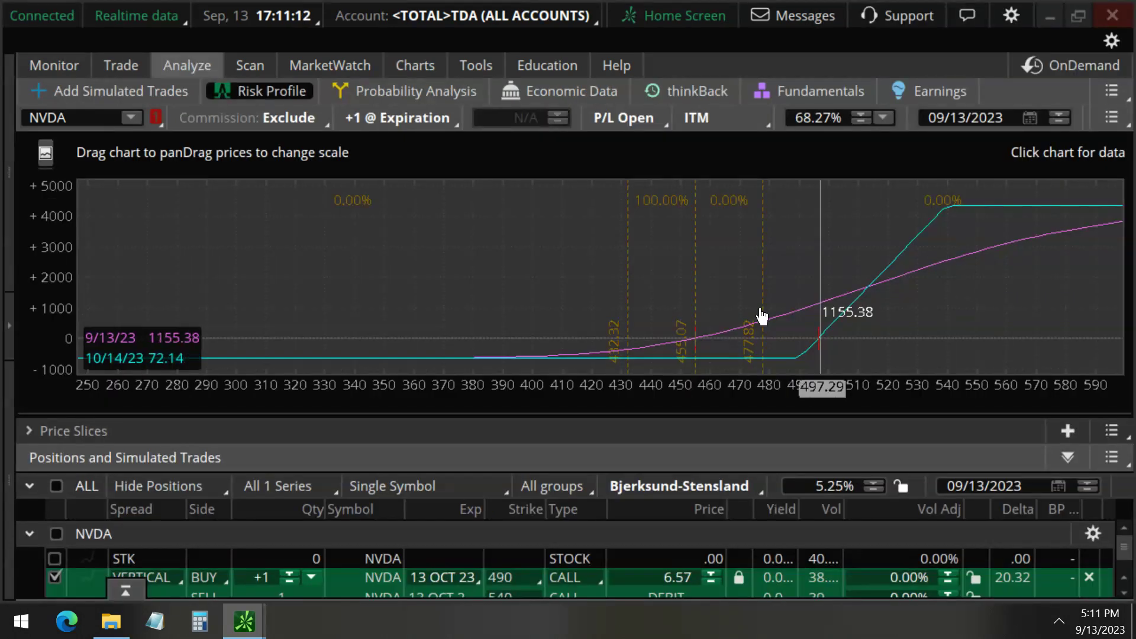
{"action": "scroll", "coordinate": [487, 555], "scroll_direction": "down", "scroll_amount": 1}
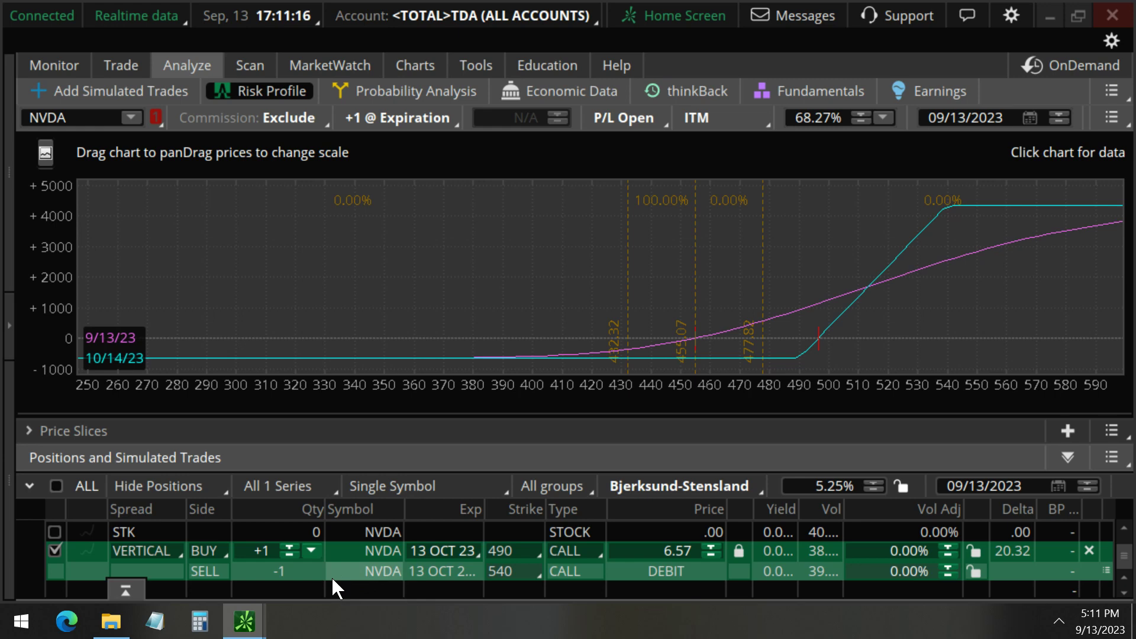
{"action": "left_click", "coordinate": [77, 430]}
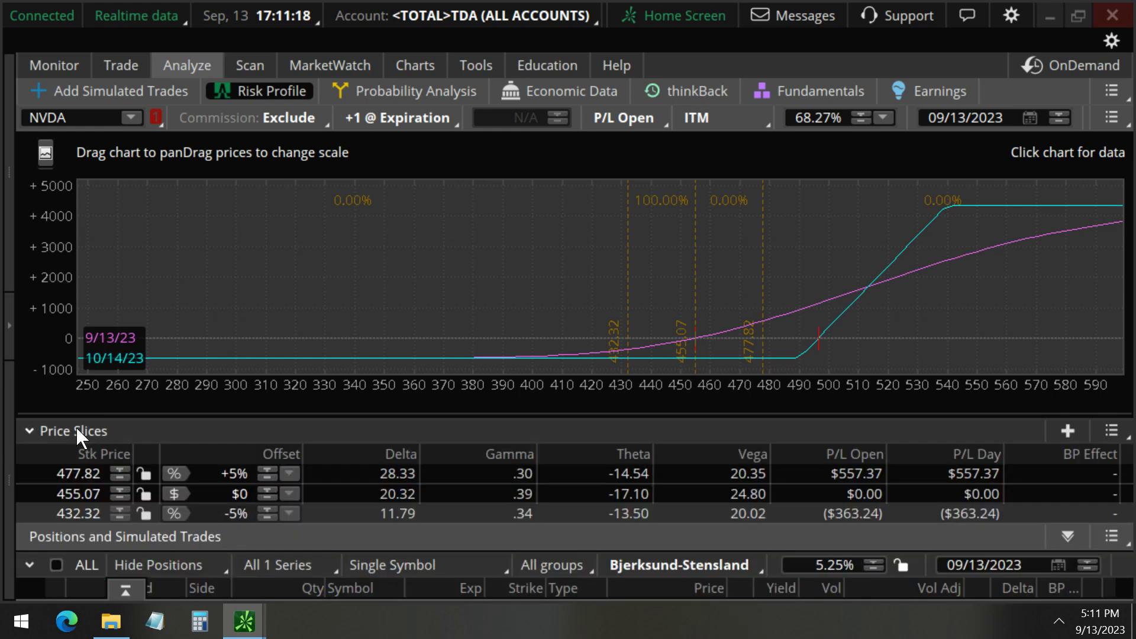
{"action": "mouse_move", "coordinate": [368, 481]}
{"action": "left_mouse_down"}
{"action": "mouse_move", "coordinate": [431, 475]}
{"action": "mouse_move", "coordinate": [426, 509]}
{"action": "mouse_move", "coordinate": [366, 509]}
{"action": "mouse_move", "coordinate": [368, 484]}
{"action": "left_mouse_up"}
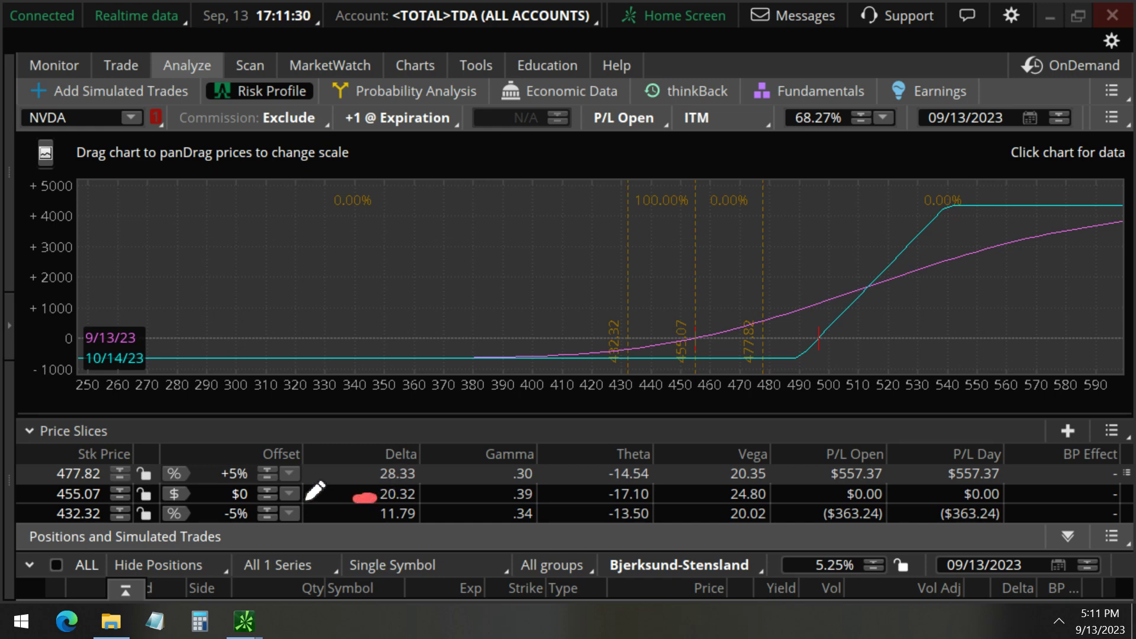
{"action": "left_click", "coordinate": [52, 430]}
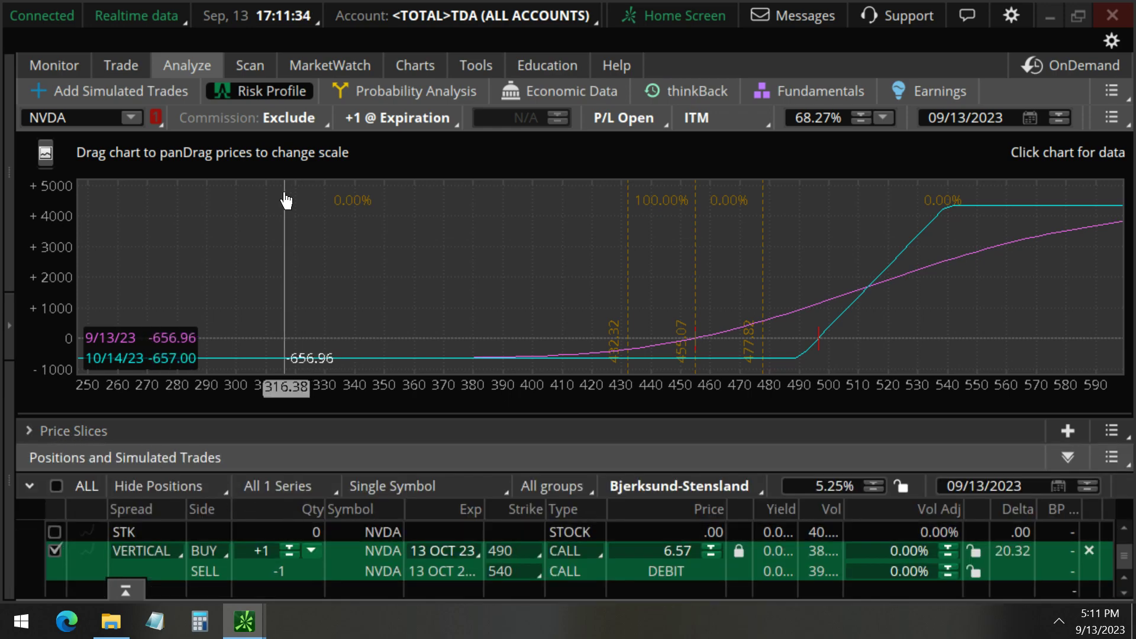
Step: Return to the Trade page and mark the 9.19 price of the 490 call trade
{"action": "left_click", "coordinate": [122, 66]}
{"action": "left_click", "coordinate": [126, 201]}
{"action": "left_click", "coordinate": [37, 210]}
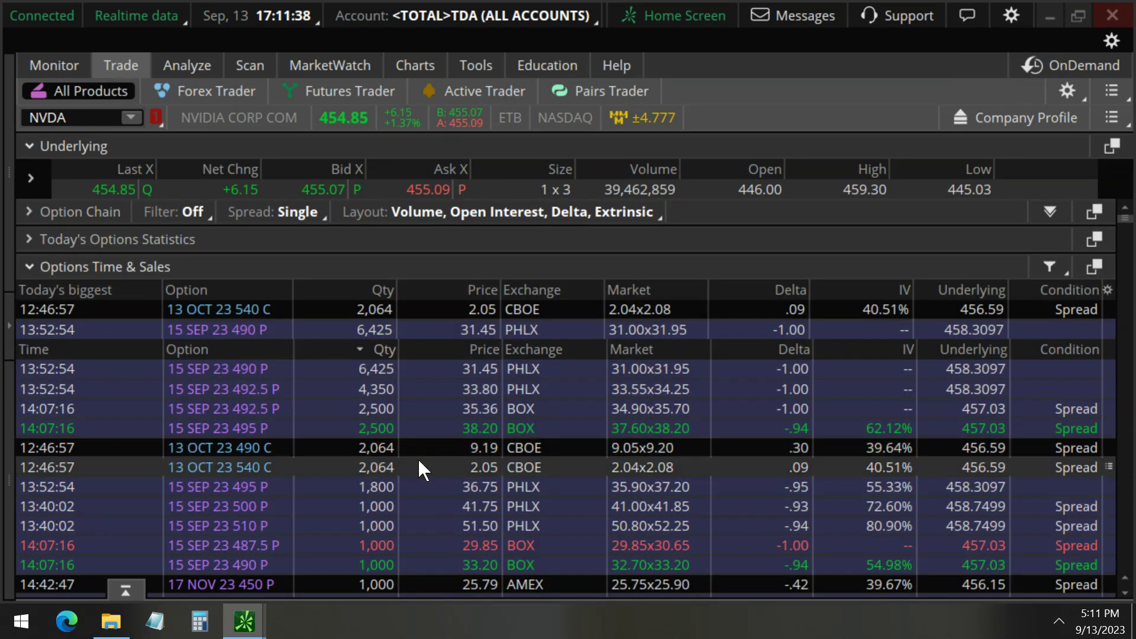
{"action": "left_click_drag", "start_coordinate": [441, 451], "coordinate": [456, 447]}
{"action": "key", "text": "Escape"}
Step: In Calculator, compute 919 − 205 = 714 and circle the result
{"action": "left_click", "coordinate": [200, 622]}
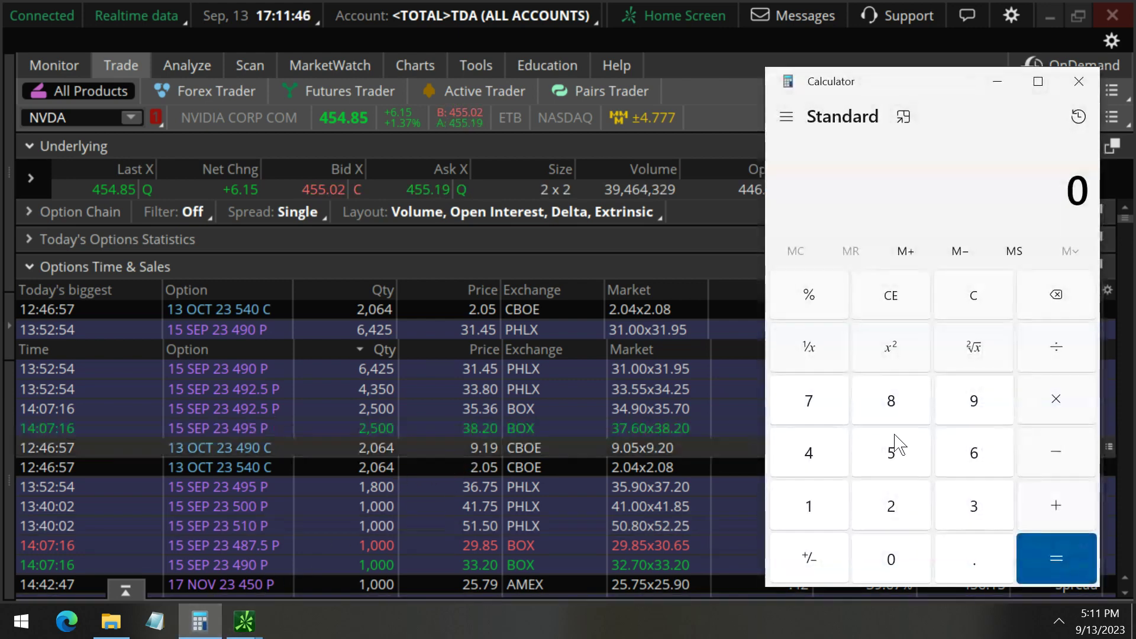
{"action": "left_click", "coordinate": [973, 400]}
{"action": "left_click", "coordinate": [808, 506]}
{"action": "left_click", "coordinate": [978, 407]}
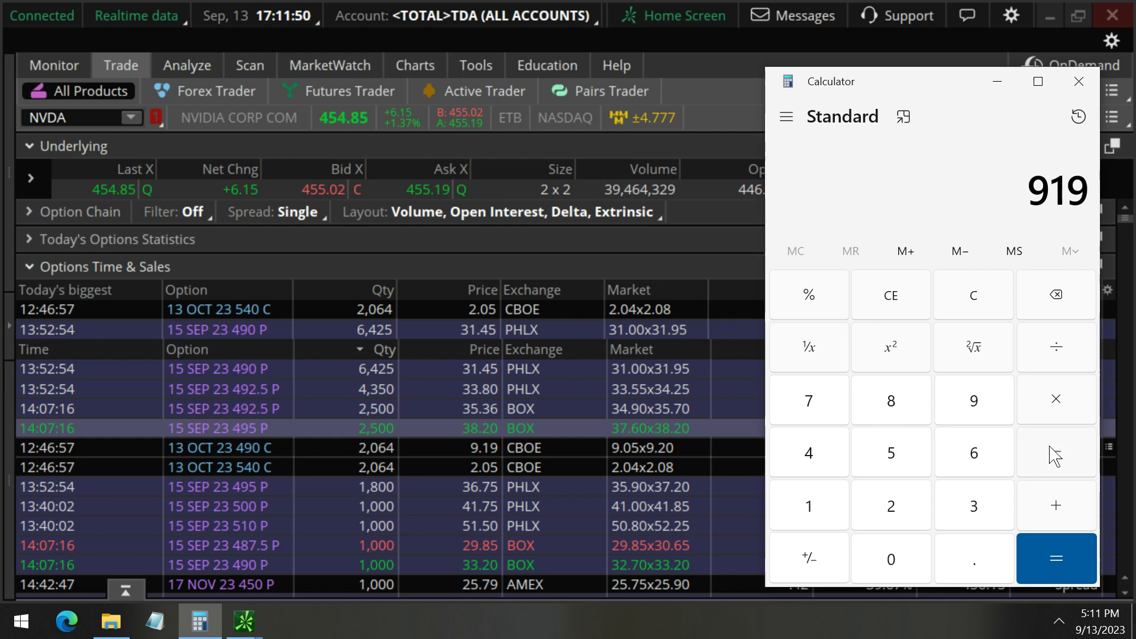
{"action": "left_click", "coordinate": [897, 507]}
{"action": "left_click", "coordinate": [891, 556]}
{"action": "left_click", "coordinate": [893, 468]}
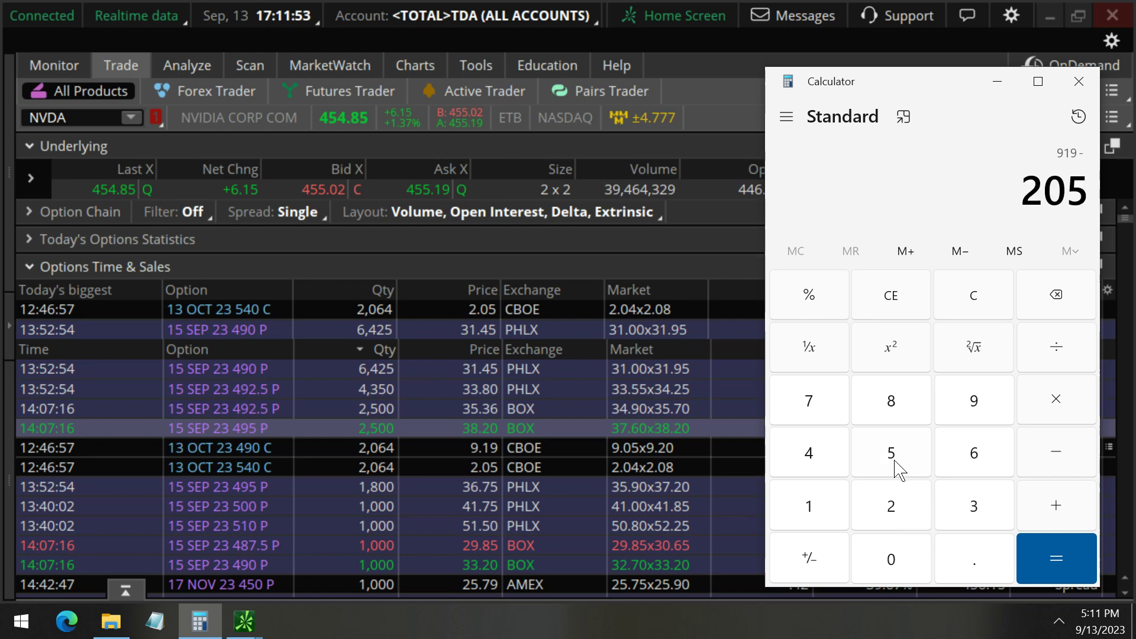
{"action": "left_click", "coordinate": [1057, 556]}
{"action": "key", "text": "alt"}
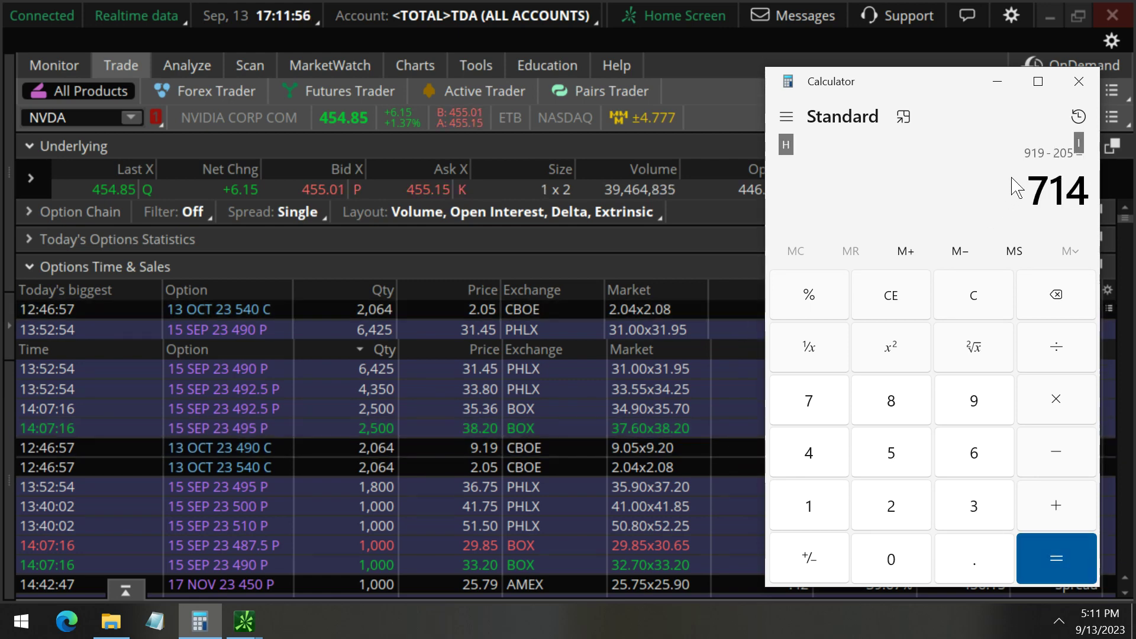
{"action": "mouse_move", "coordinate": [1011, 162]}
{"action": "left_mouse_down"}
{"action": "mouse_move", "coordinate": [1065, 155]}
{"action": "mouse_move", "coordinate": [1097, 219]}
{"action": "mouse_move", "coordinate": [1009, 225]}
{"action": "mouse_move", "coordinate": [1016, 170]}
{"action": "left_mouse_up"}
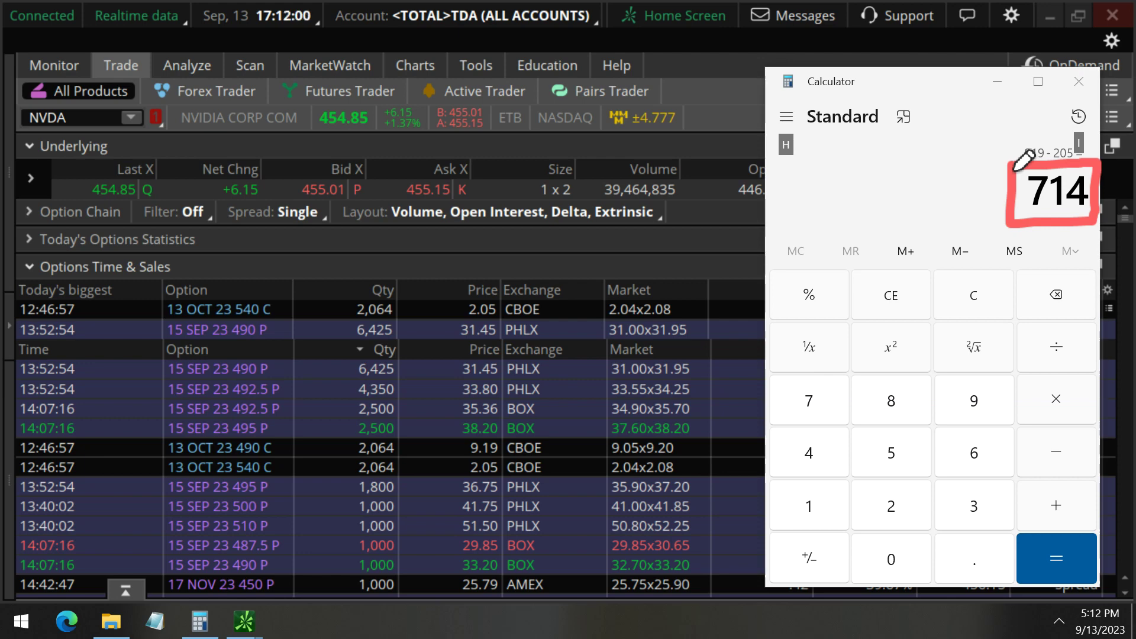
{"action": "key", "text": "Escape"}
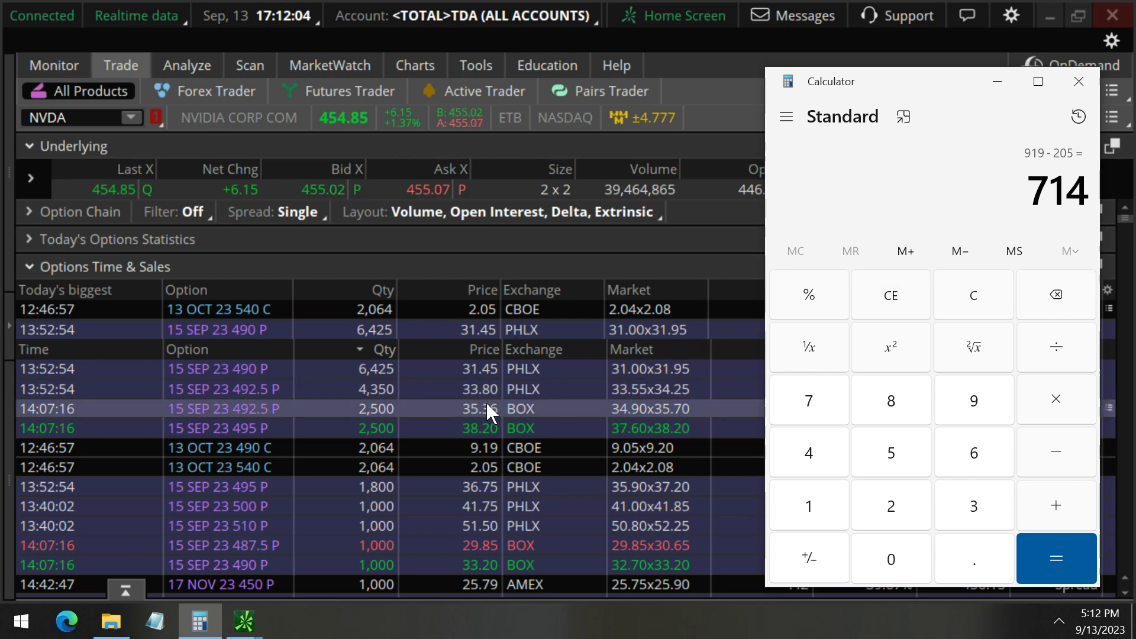
Step: Multiply 714 by the 2,064 trade quantity to get 1,473,696, then close Calculator
{"action": "key", "text": "ctrl+2"}
{"action": "mouse_move", "coordinate": [393, 430]}
{"action": "left_mouse_down"}
{"action": "mouse_move", "coordinate": [337, 479]}
{"action": "mouse_move", "coordinate": [415, 441]}
{"action": "left_mouse_up"}
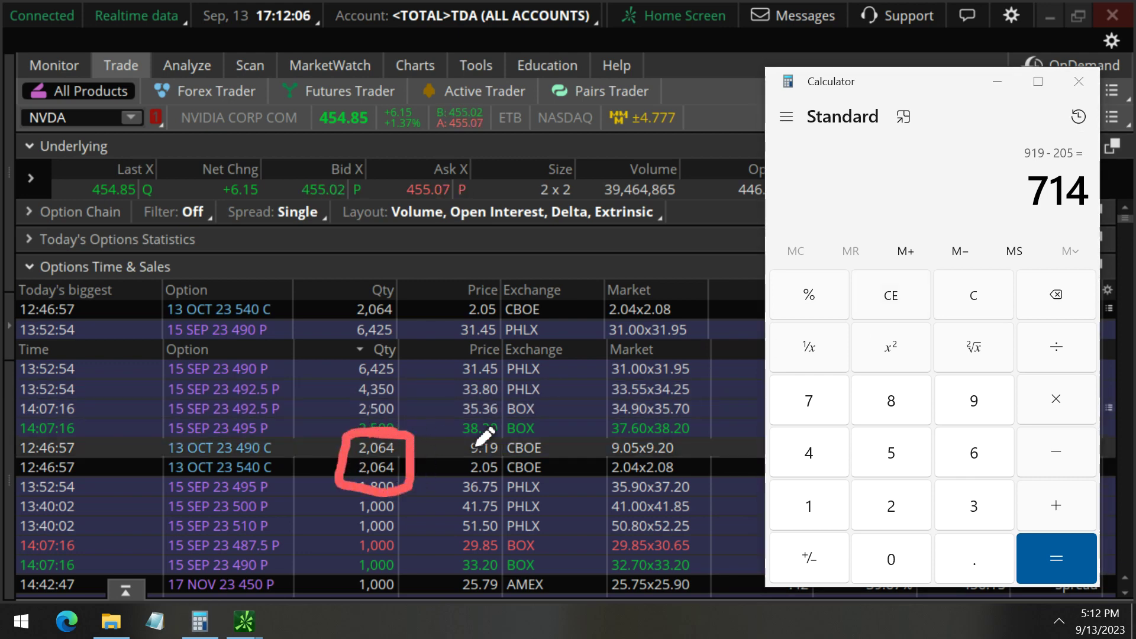
{"action": "left_click", "coordinate": [1056, 399]}
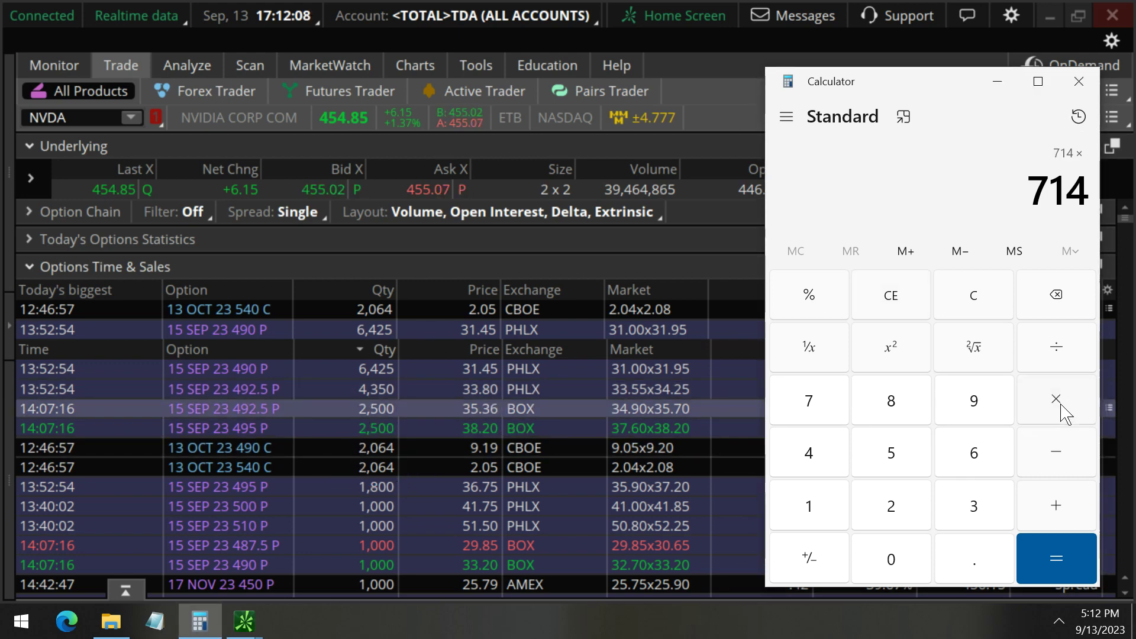
{"action": "left_click", "coordinate": [891, 506]}
{"action": "left_click", "coordinate": [892, 556]}
{"action": "left_click", "coordinate": [973, 454]}
{"action": "left_click", "coordinate": [814, 456]}
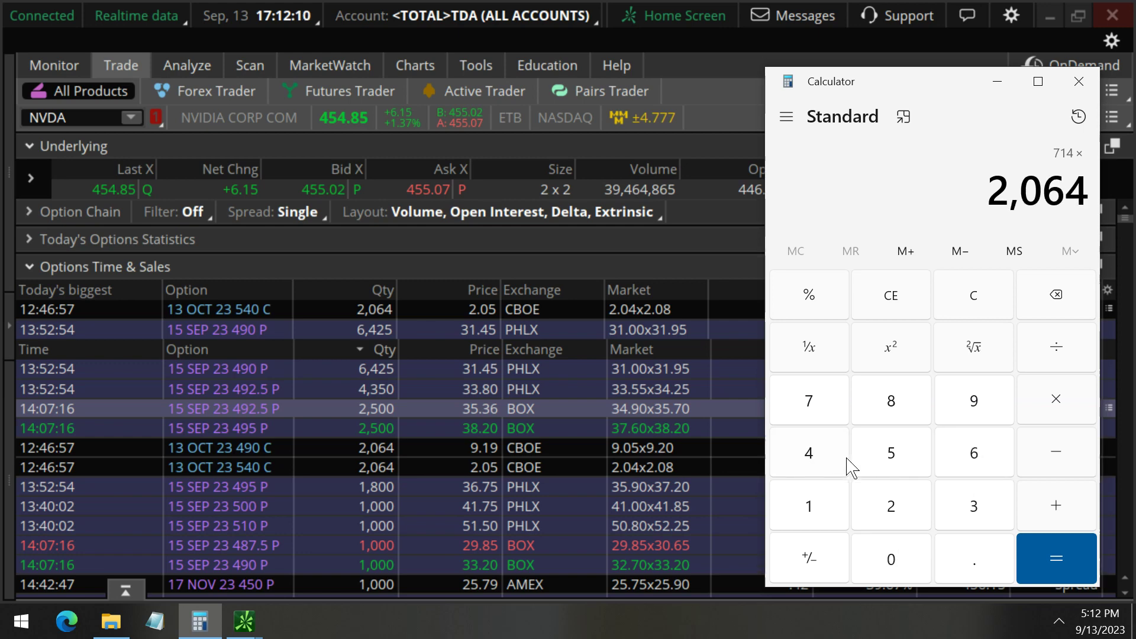
{"action": "left_click", "coordinate": [1045, 545]}
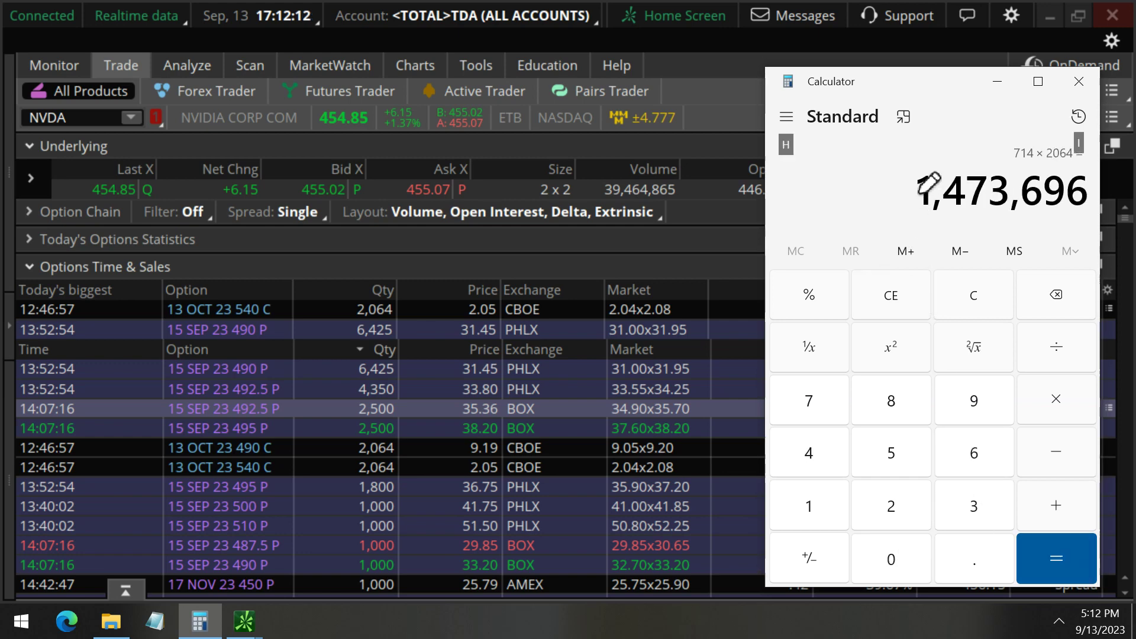
{"action": "mouse_move", "coordinate": [891, 160]}
{"action": "left_mouse_down"}
{"action": "mouse_move", "coordinate": [1099, 159]}
{"action": "mouse_move", "coordinate": [1102, 221]}
{"action": "mouse_move", "coordinate": [903, 220]}
{"action": "mouse_move", "coordinate": [877, 158]}
{"action": "mouse_move", "coordinate": [949, 162]}
{"action": "left_mouse_up"}
{"action": "key", "text": "Escape"}
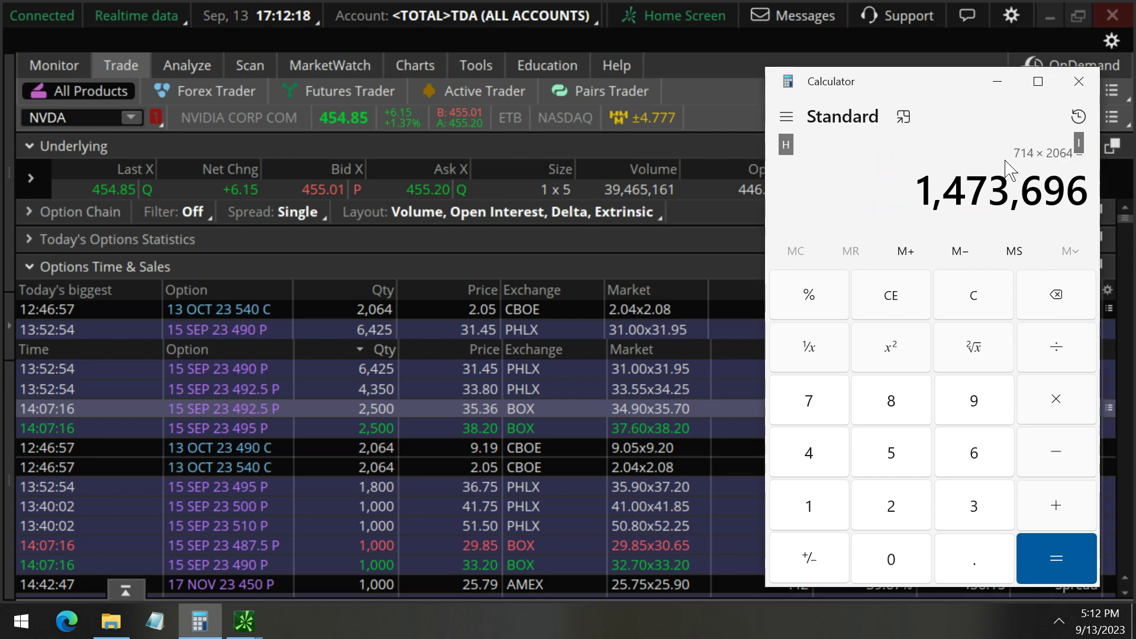
{"action": "left_click", "coordinate": [1080, 85]}
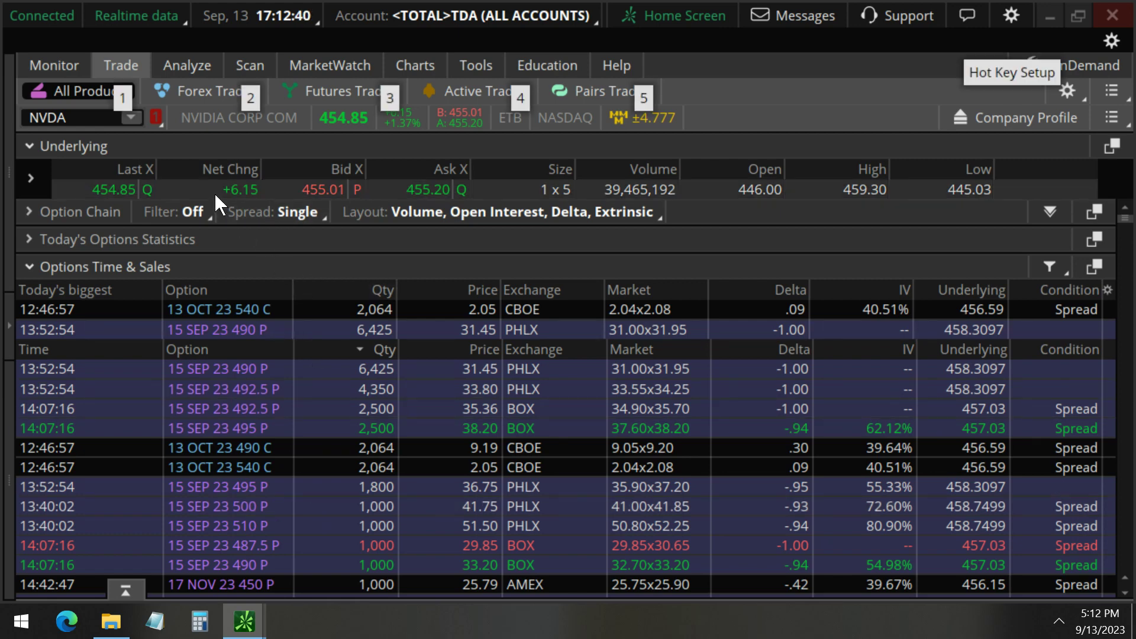
Step: Highlight the NVDA quote, 495 put row and two 13 OCT call trades, then show the NVDA 1Y daily chart
{"action": "left_click_drag", "start_coordinate": [29, 138], "coordinate": [382, 138]}
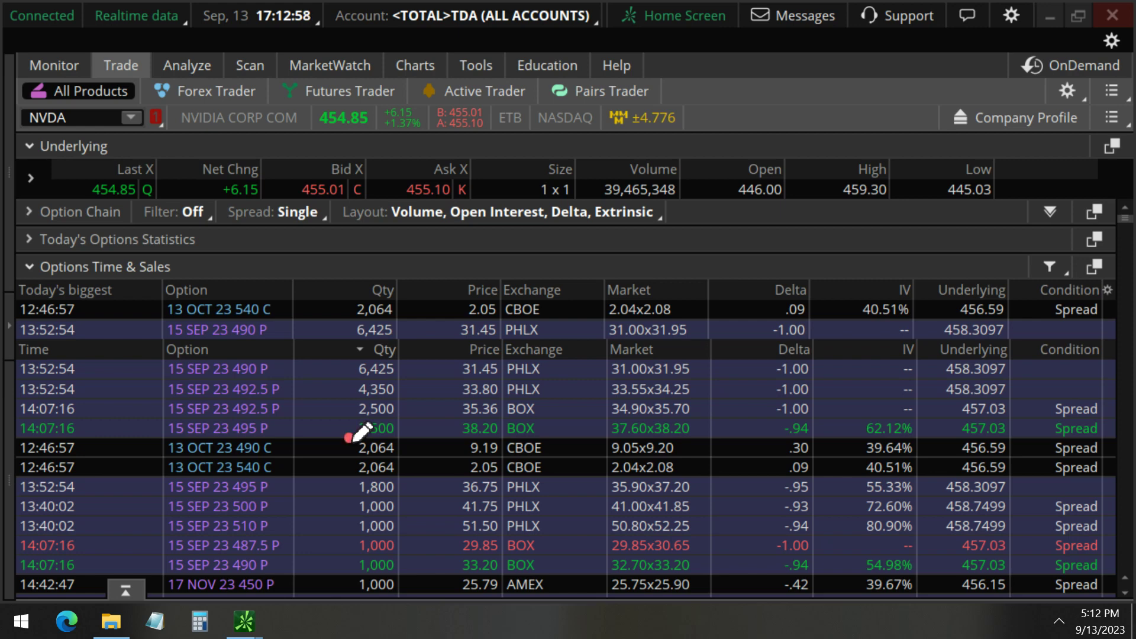
{"action": "mouse_move", "coordinate": [352, 436]}
{"action": "left_mouse_down"}
{"action": "mouse_move", "coordinate": [500, 435]}
{"action": "mouse_move", "coordinate": [506, 470]}
{"action": "mouse_move", "coordinate": [342, 482]}
{"action": "mouse_move", "coordinate": [356, 441]}
{"action": "left_mouse_up"}
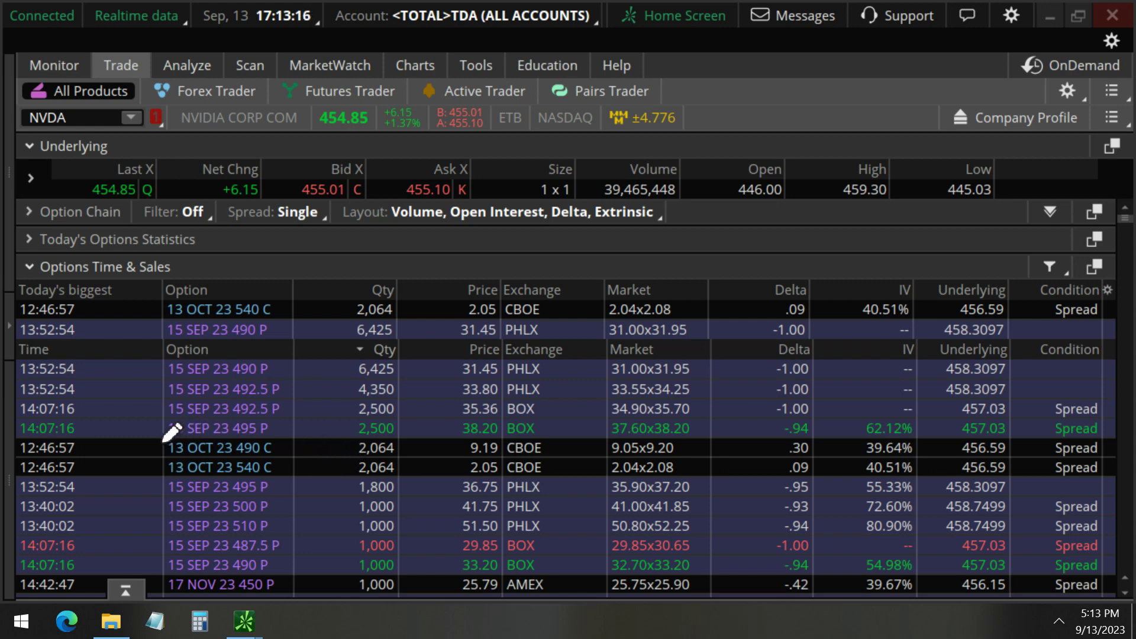
{"action": "mouse_move", "coordinate": [164, 441]}
{"action": "left_mouse_down"}
{"action": "mouse_move", "coordinate": [248, 435]}
{"action": "mouse_move", "coordinate": [155, 437]}
{"action": "mouse_move", "coordinate": [198, 484]}
{"action": "mouse_move", "coordinate": [278, 486]}
{"action": "mouse_move", "coordinate": [296, 439]}
{"action": "left_mouse_up"}
{"action": "key", "text": "e"}
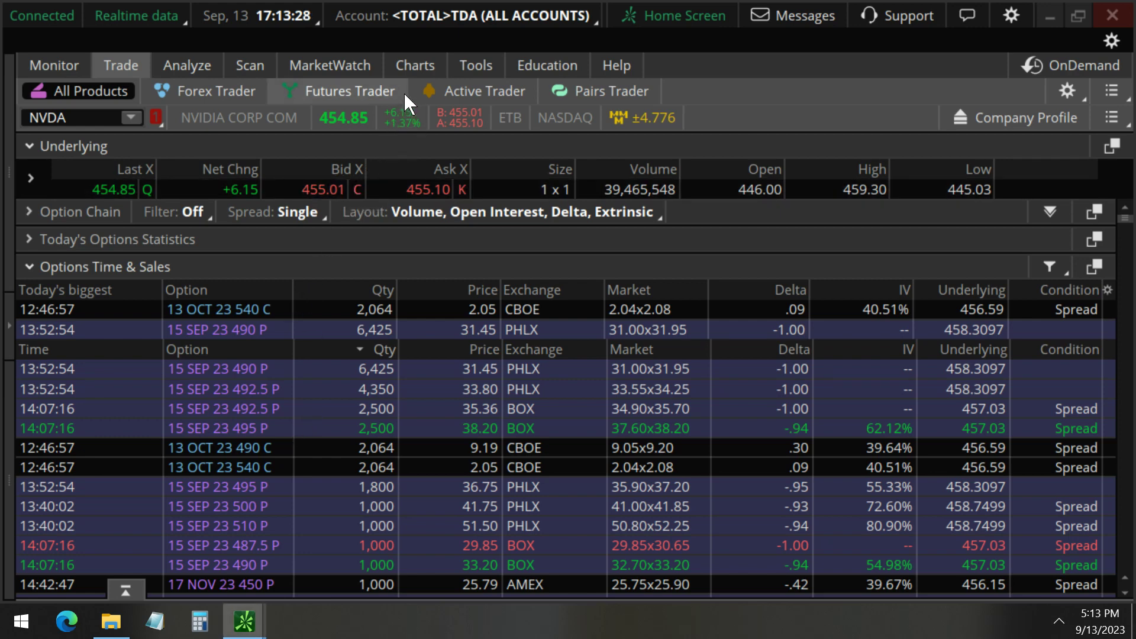
{"action": "left_click", "coordinate": [413, 66]}
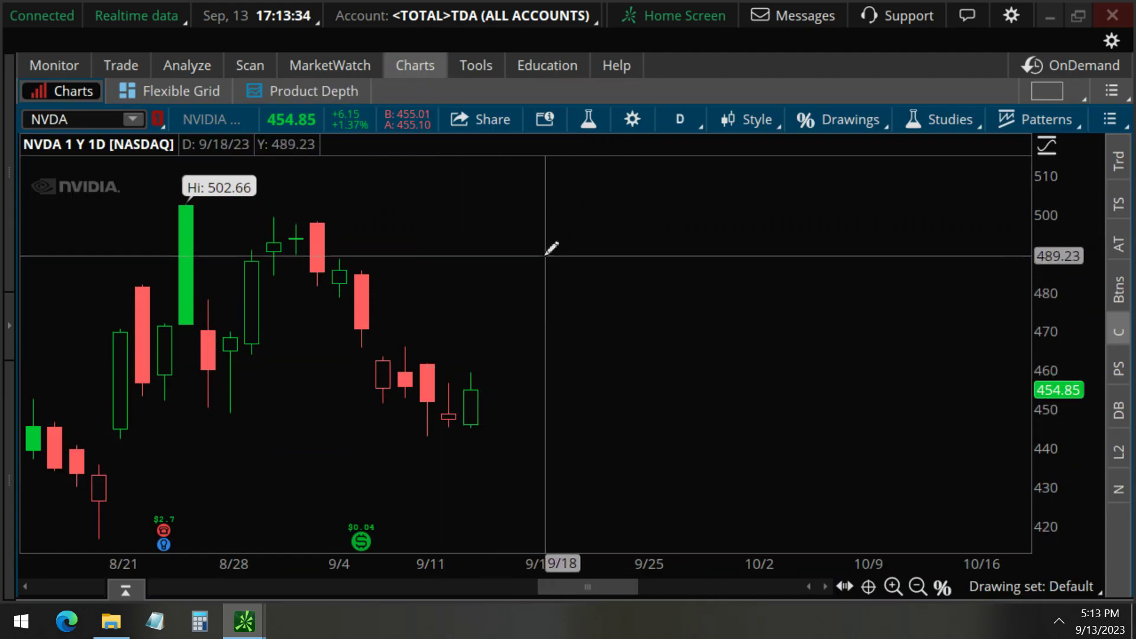
Step: Circle the 502.66 chart high, then return to the 490/540 vertical's risk profile
{"action": "mouse_move", "coordinate": [176, 203]}
{"action": "left_mouse_down"}
{"action": "mouse_move", "coordinate": [261, 207]}
{"action": "mouse_move", "coordinate": [293, 178]}
{"action": "mouse_move", "coordinate": [199, 157]}
{"action": "mouse_move", "coordinate": [171, 203]}
{"action": "left_mouse_up"}
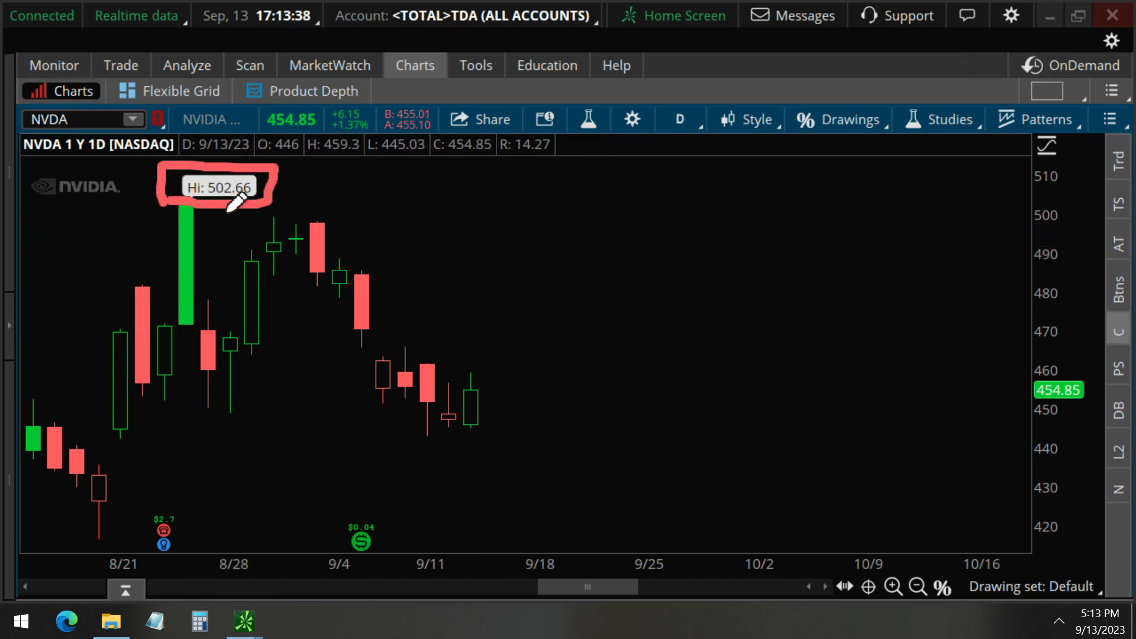
{"action": "left_click", "coordinate": [186, 63]}
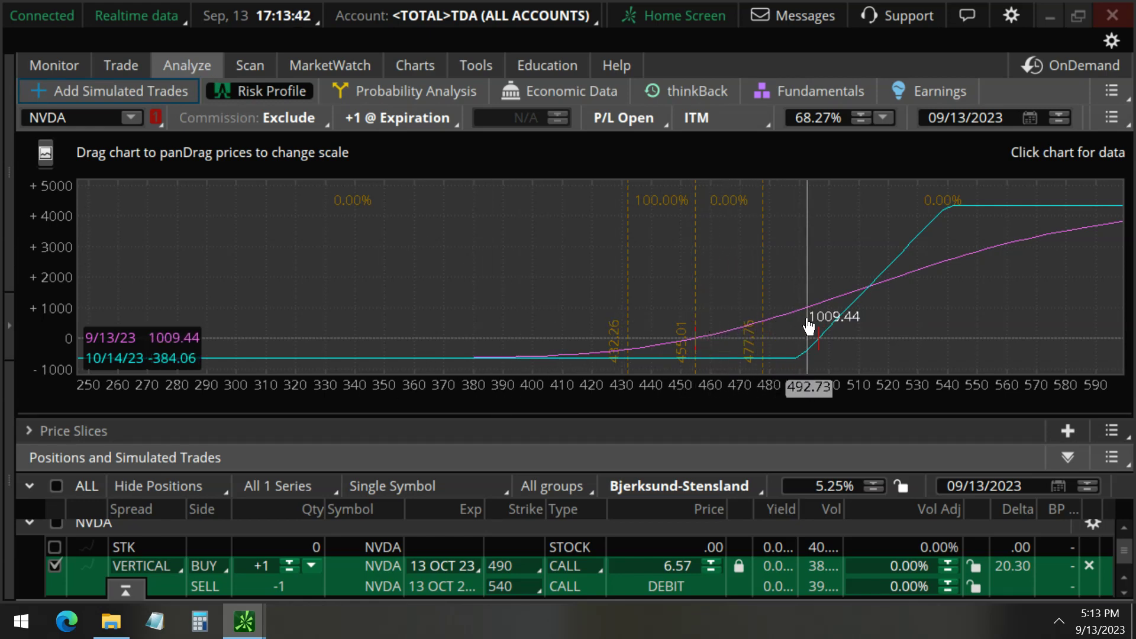
{"action": "key", "text": "ctrl+2"}
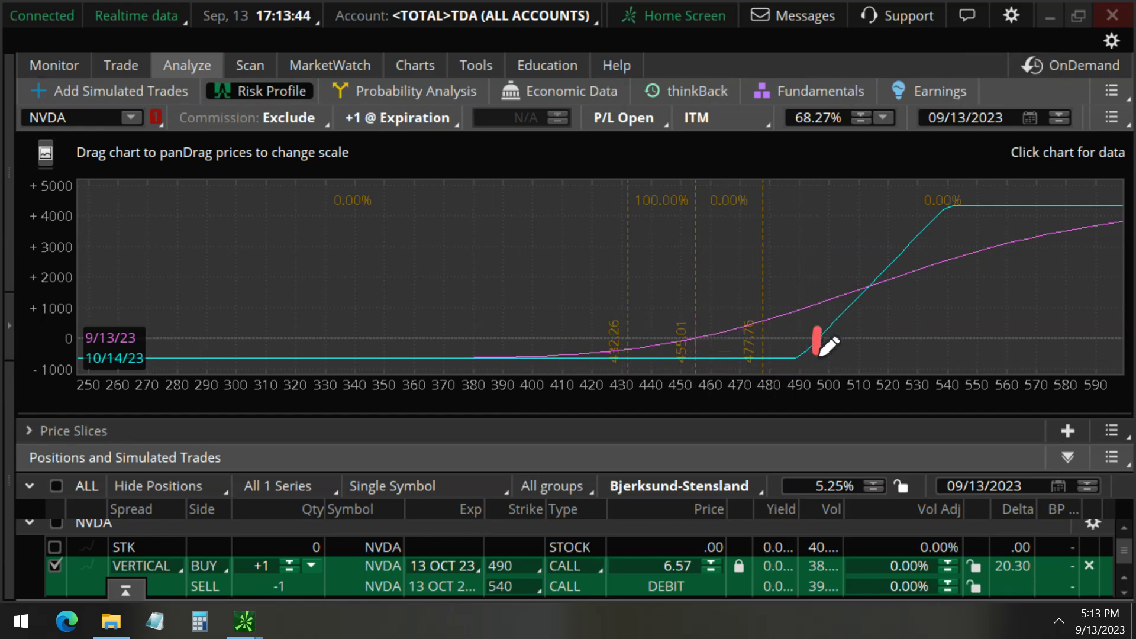
{"action": "key", "text": "Escape"}
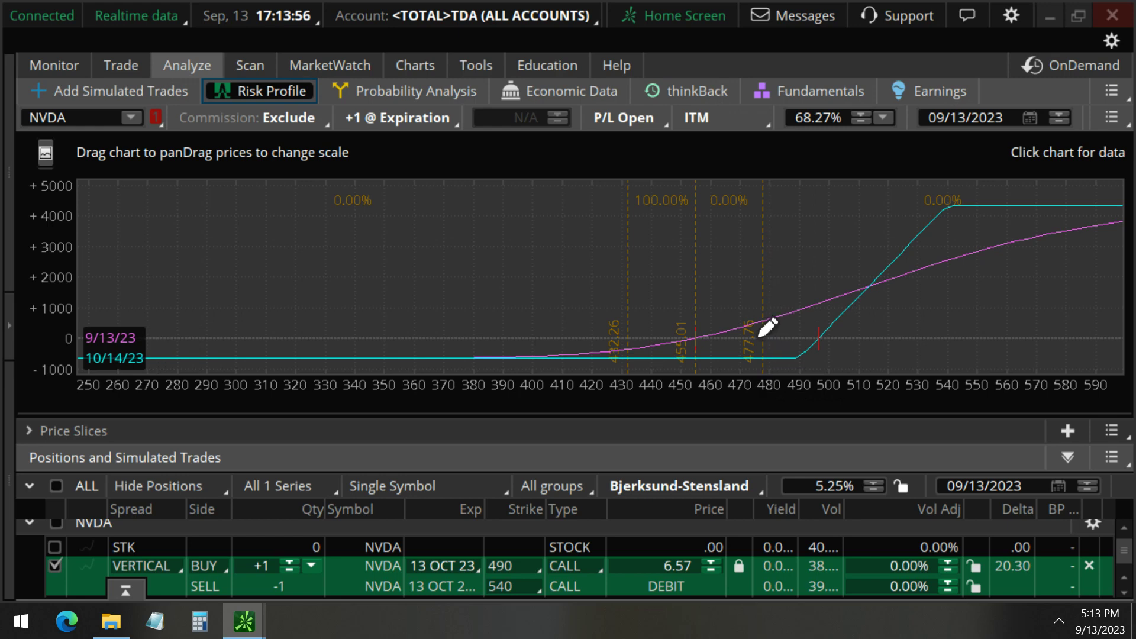
{"action": "mouse_move", "coordinate": [754, 330]}
{"action": "left_mouse_down"}
{"action": "mouse_move", "coordinate": [775, 353]}
{"action": "mouse_move", "coordinate": [816, 325]}
{"action": "mouse_move", "coordinate": [801, 340]}
{"action": "left_mouse_up"}
{"action": "key", "text": "Escape"}
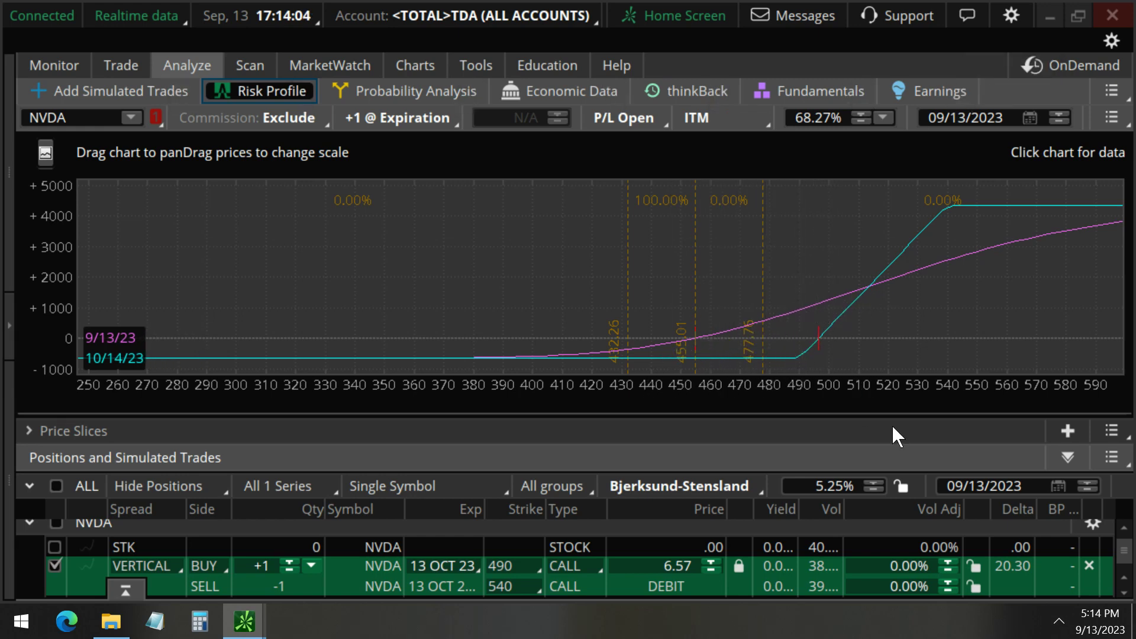
{"action": "key", "text": "ctrl+2"}
{"action": "mouse_move", "coordinate": [944, 456]}
{"action": "left_mouse_down"}
{"action": "mouse_move", "coordinate": [1047, 467]}
{"action": "mouse_move", "coordinate": [949, 506]}
{"action": "mouse_move", "coordinate": [929, 465]}
{"action": "mouse_move", "coordinate": [949, 461]}
{"action": "left_mouse_up"}
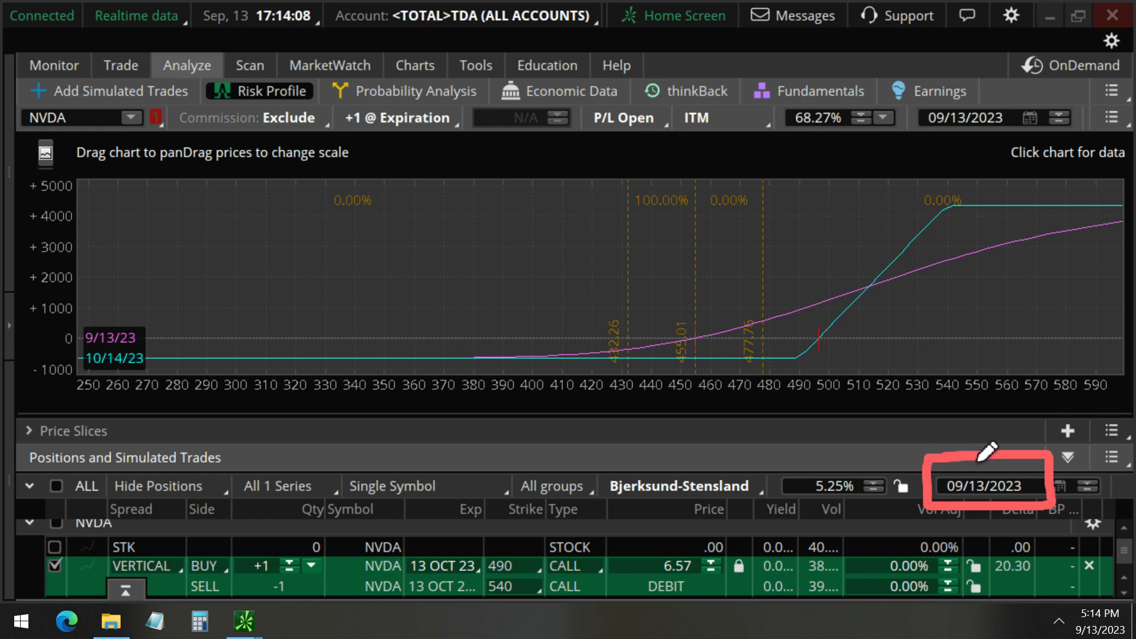
{"action": "key", "text": "Escape"}
{"action": "left_click_drag", "start_coordinate": [1088, 477], "coordinate": [1088, 477]}
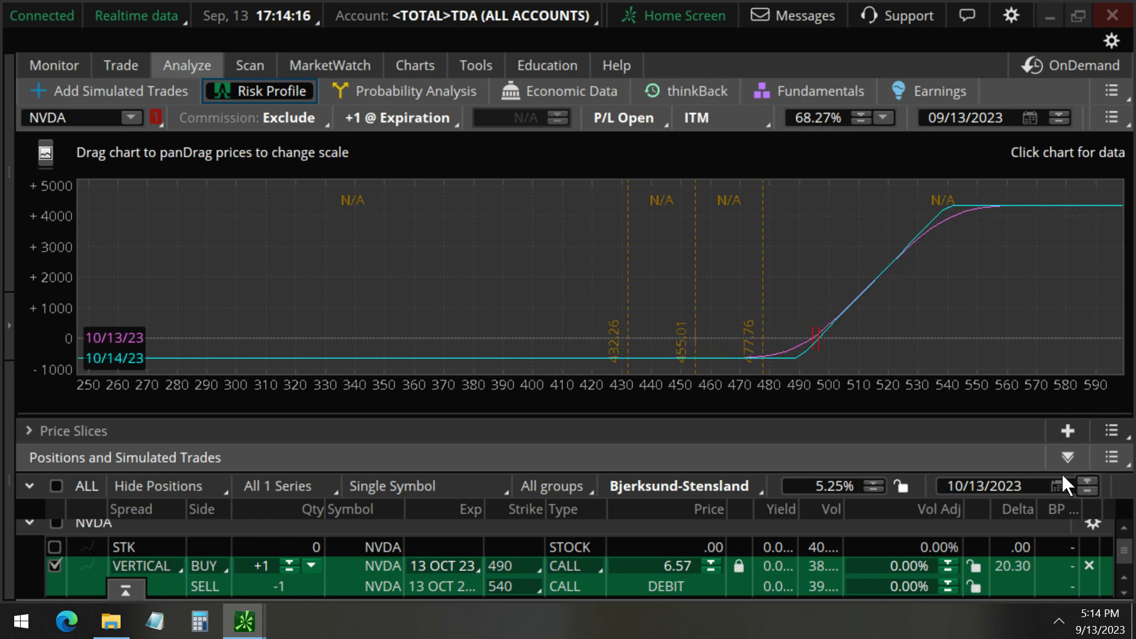
{"action": "left_click", "coordinate": [1087, 478]}
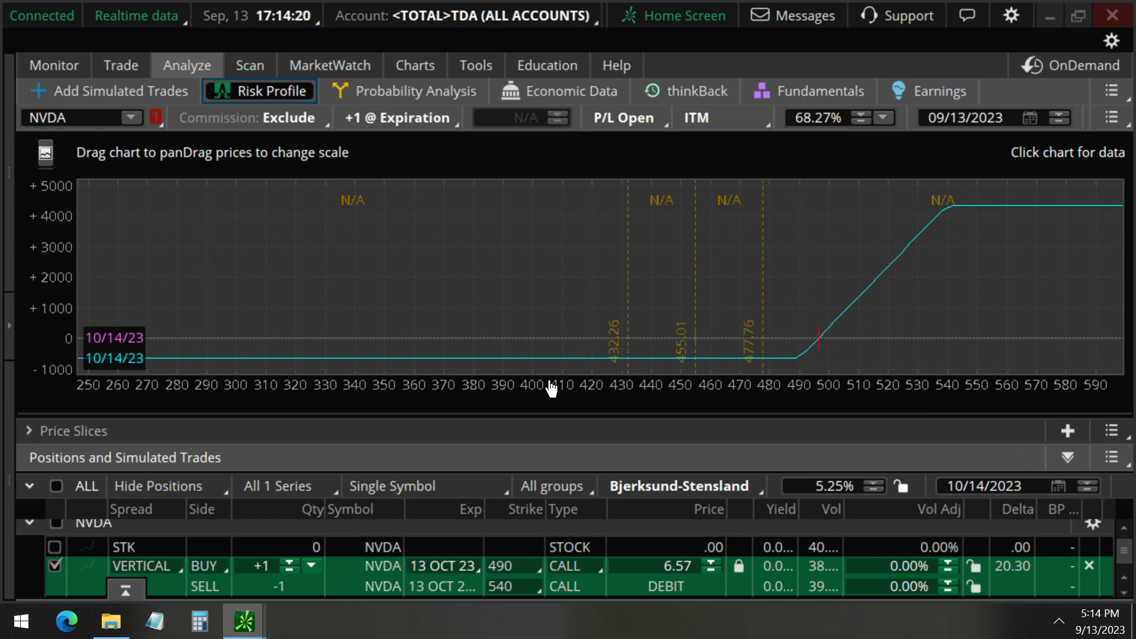
{"action": "left_click", "coordinate": [57, 433]}
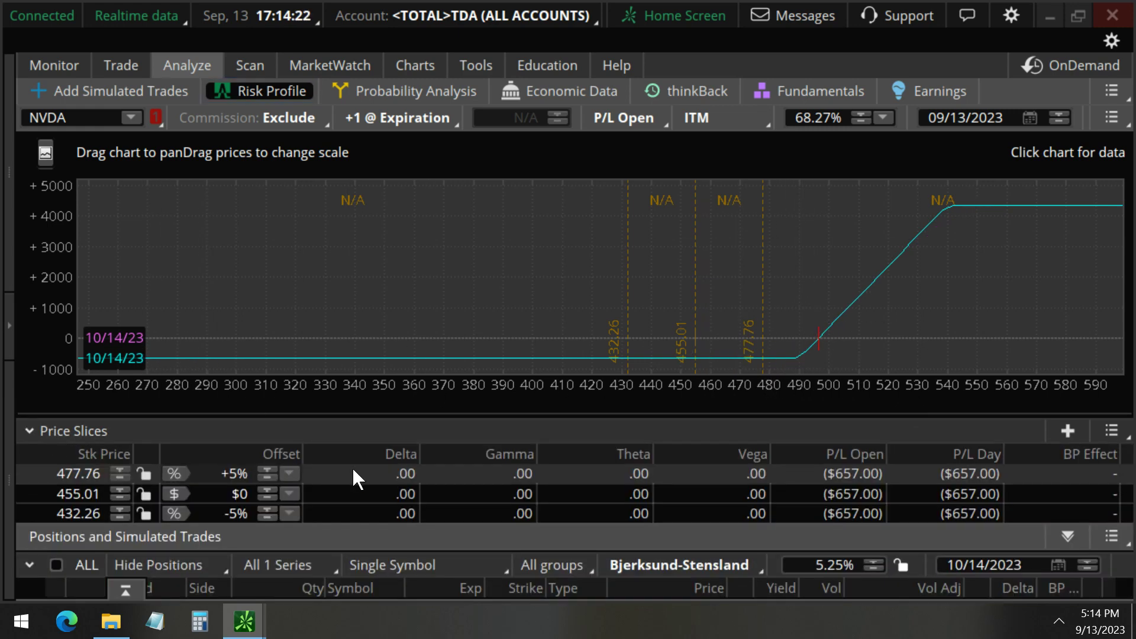
{"action": "left_click", "coordinate": [55, 432]}
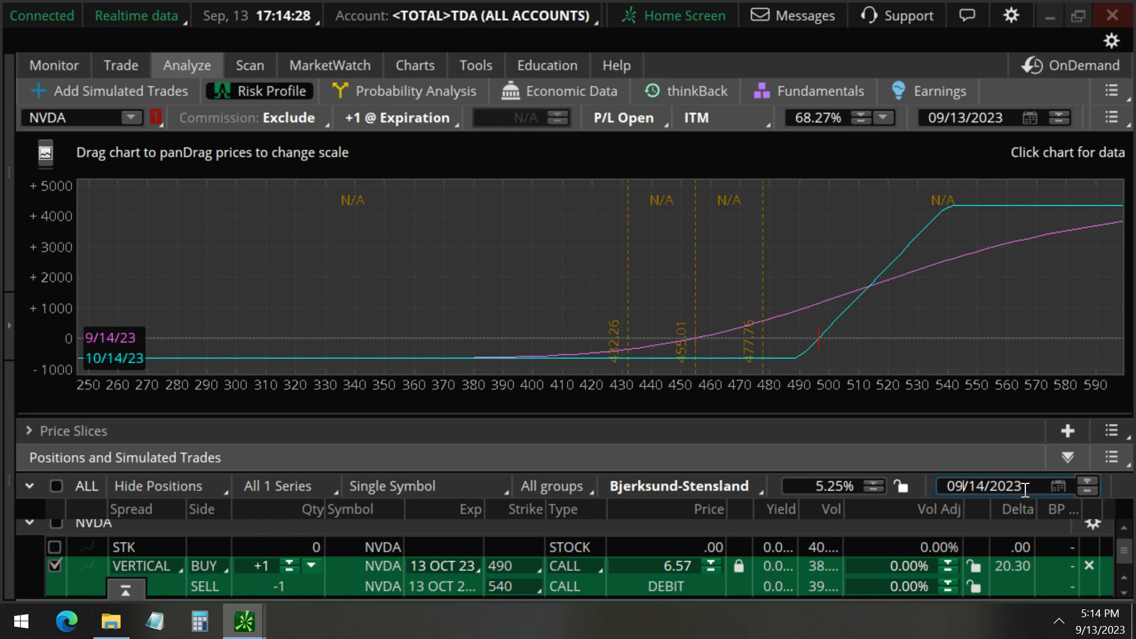
{"action": "left_click", "coordinate": [1089, 490]}
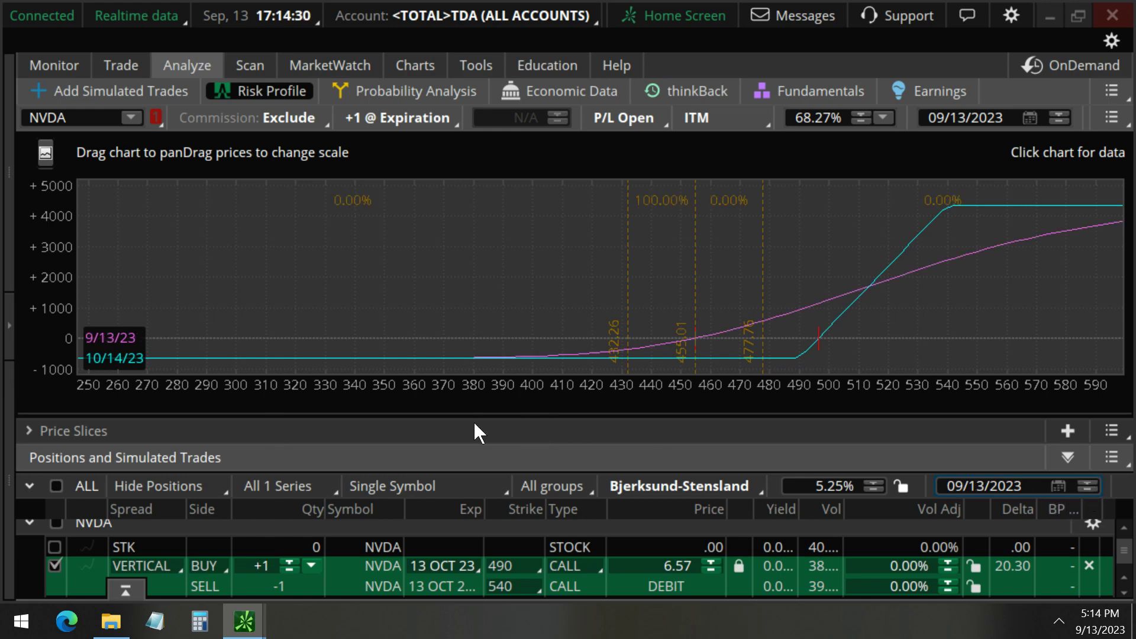
Step: Expand Price Slices to underline Theta values -14.56 and -17.11, then collapse the table
{"action": "left_click", "coordinate": [62, 432]}
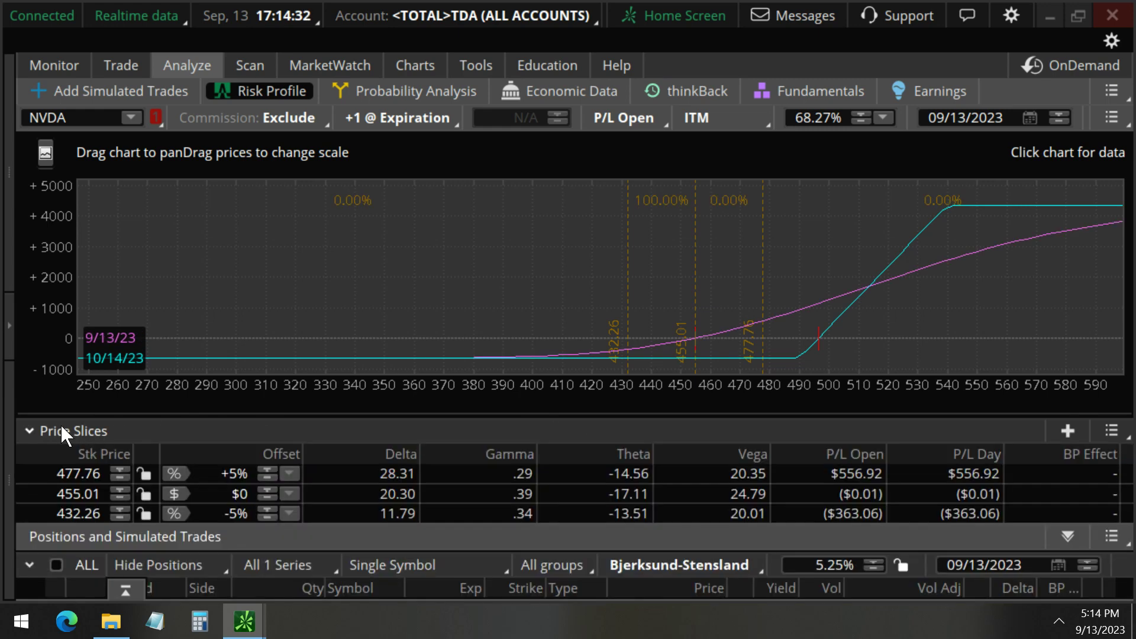
{"action": "left_click_drag", "start_coordinate": [608, 466], "coordinate": [657, 465]}
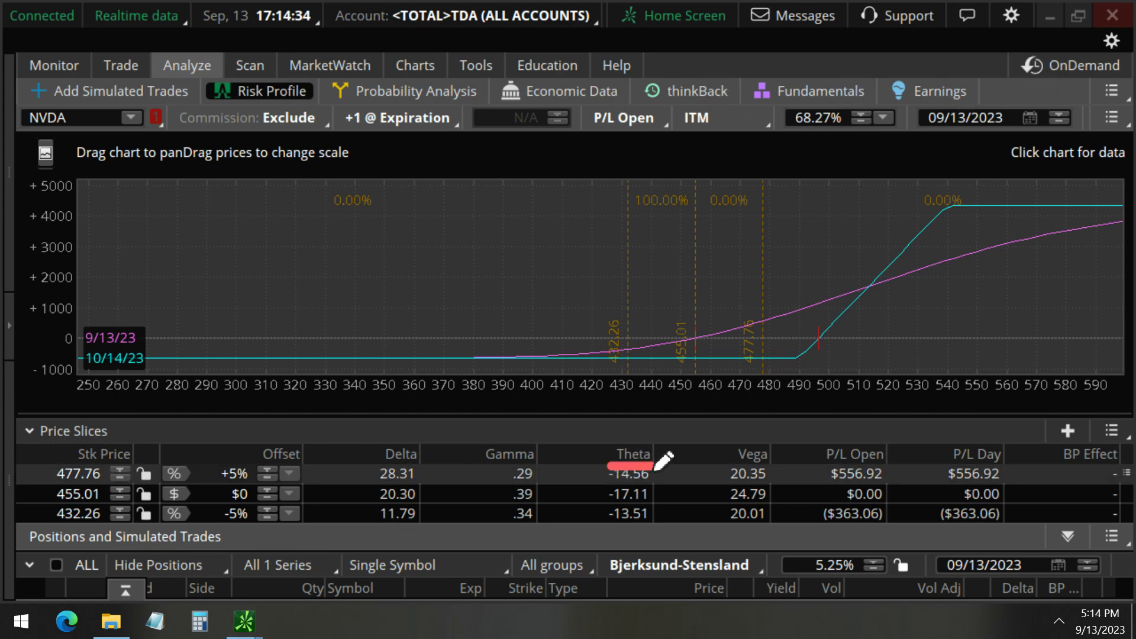
{"action": "mouse_move", "coordinate": [599, 487]}
{"action": "left_mouse_down"}
{"action": "mouse_move", "coordinate": [663, 480]}
{"action": "mouse_move", "coordinate": [662, 510]}
{"action": "mouse_move", "coordinate": [621, 512]}
{"action": "mouse_move", "coordinate": [595, 484]}
{"action": "mouse_move", "coordinate": [615, 487]}
{"action": "left_mouse_up"}
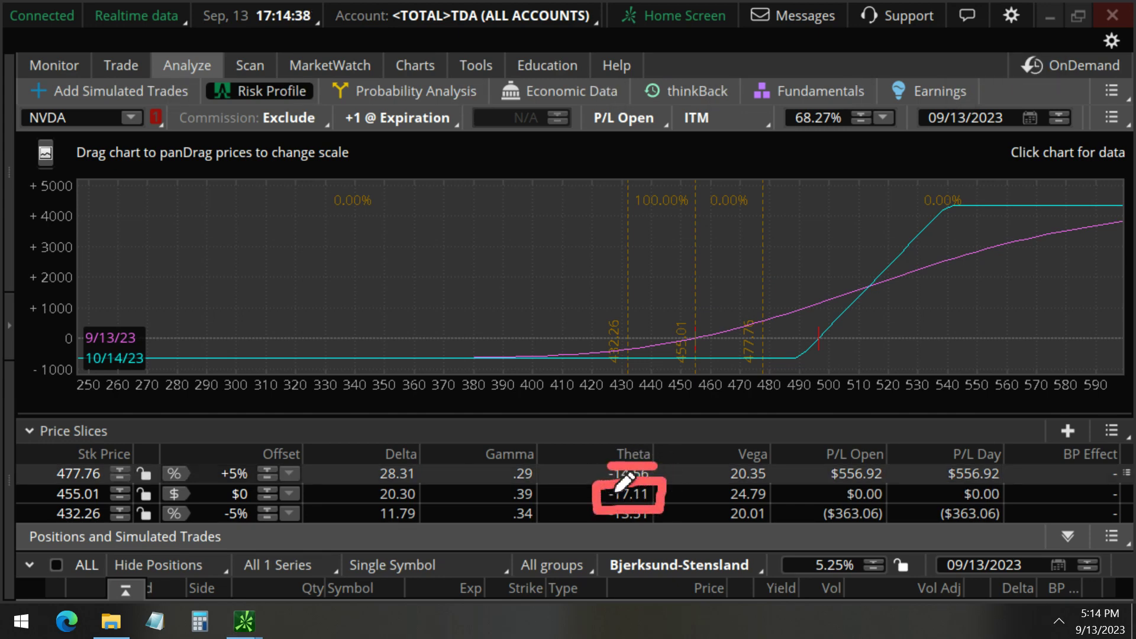
{"action": "key", "text": "Escape"}
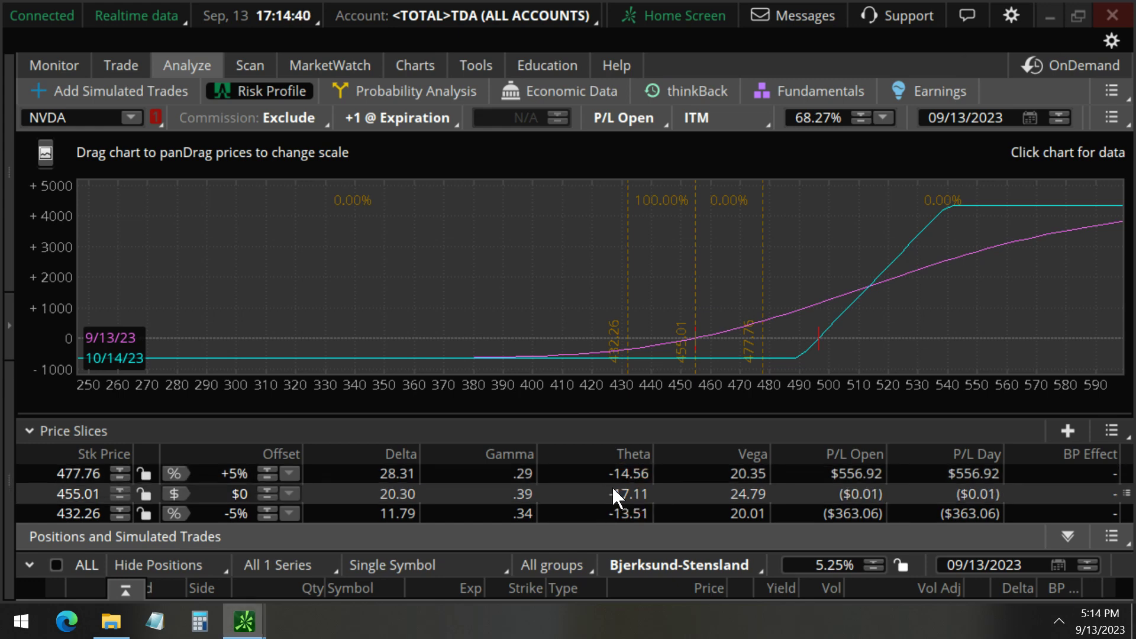
{"action": "left_click", "coordinate": [73, 424]}
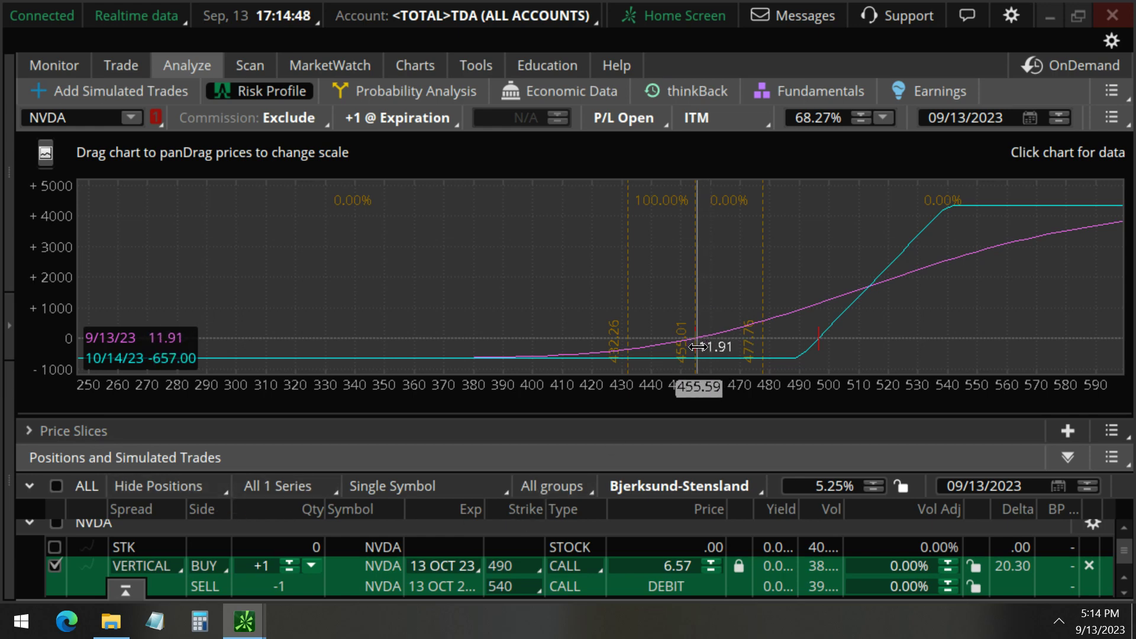
Step: Draw arrows on the risk profile pointing to where the P/L curves cross near 515
{"action": "key", "text": "ctrl"}
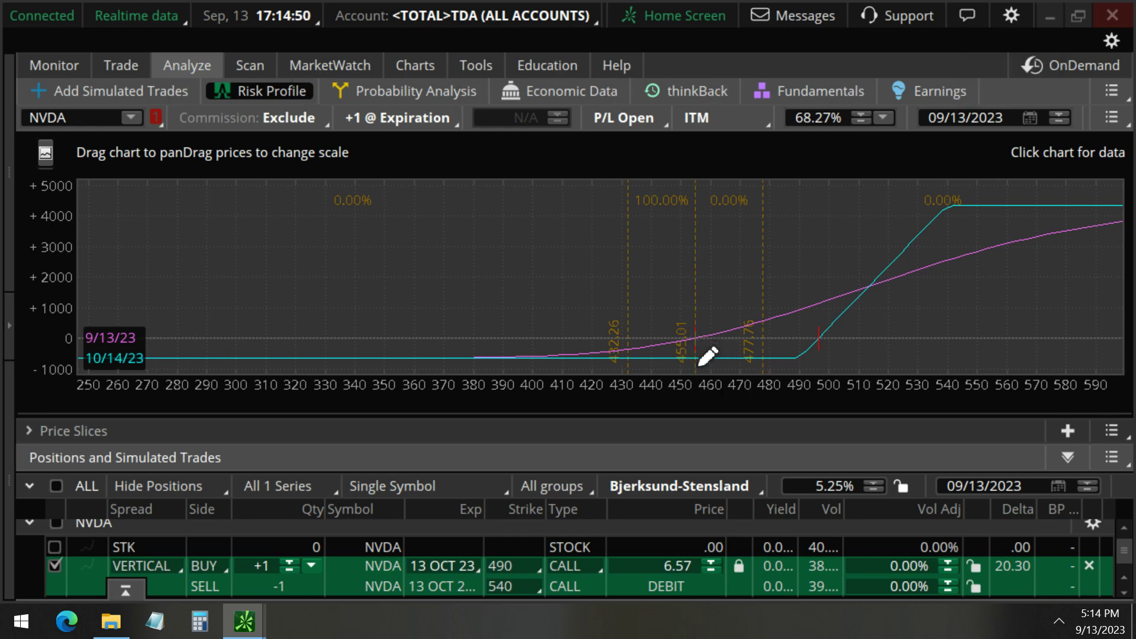
{"action": "mouse_move", "coordinate": [694, 400]}
{"action": "left_mouse_down"}
{"action": "mouse_move", "coordinate": [853, 400]}
{"action": "mouse_move", "coordinate": [800, 426]}
{"action": "left_mouse_up"}
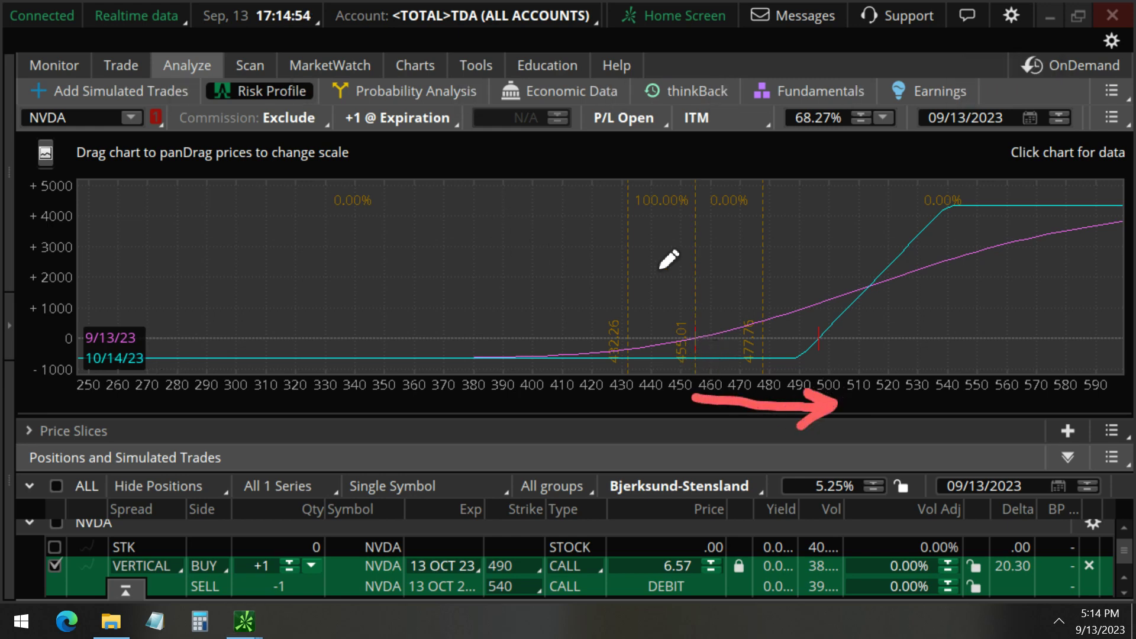
{"action": "mouse_move", "coordinate": [694, 339]}
{"action": "left_mouse_down"}
{"action": "mouse_move", "coordinate": [852, 279]}
{"action": "mouse_move", "coordinate": [837, 308]}
{"action": "left_mouse_up"}
{"action": "mouse_move", "coordinate": [715, 336]}
{"action": "left_mouse_down"}
{"action": "mouse_move", "coordinate": [732, 354]}
{"action": "mouse_move", "coordinate": [751, 339]}
{"action": "mouse_move", "coordinate": [115, 336]}
{"action": "mouse_move", "coordinate": [83, 321]}
{"action": "mouse_move", "coordinate": [65, 354]}
{"action": "mouse_move", "coordinate": [85, 331]}
{"action": "left_mouse_up"}
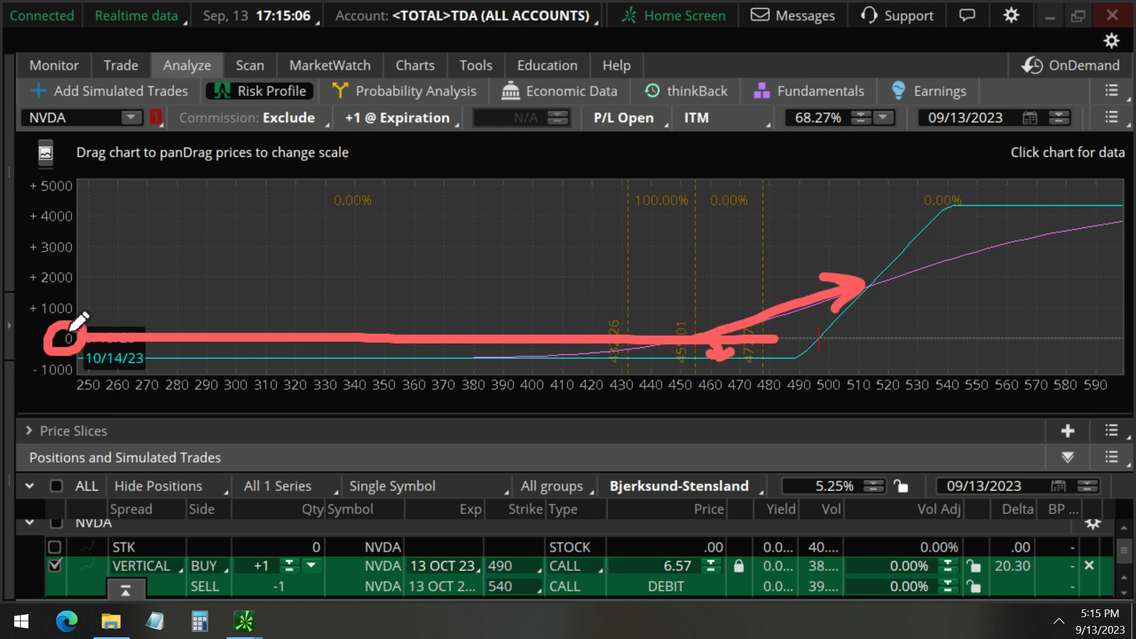
{"action": "key", "text": "Escape"}
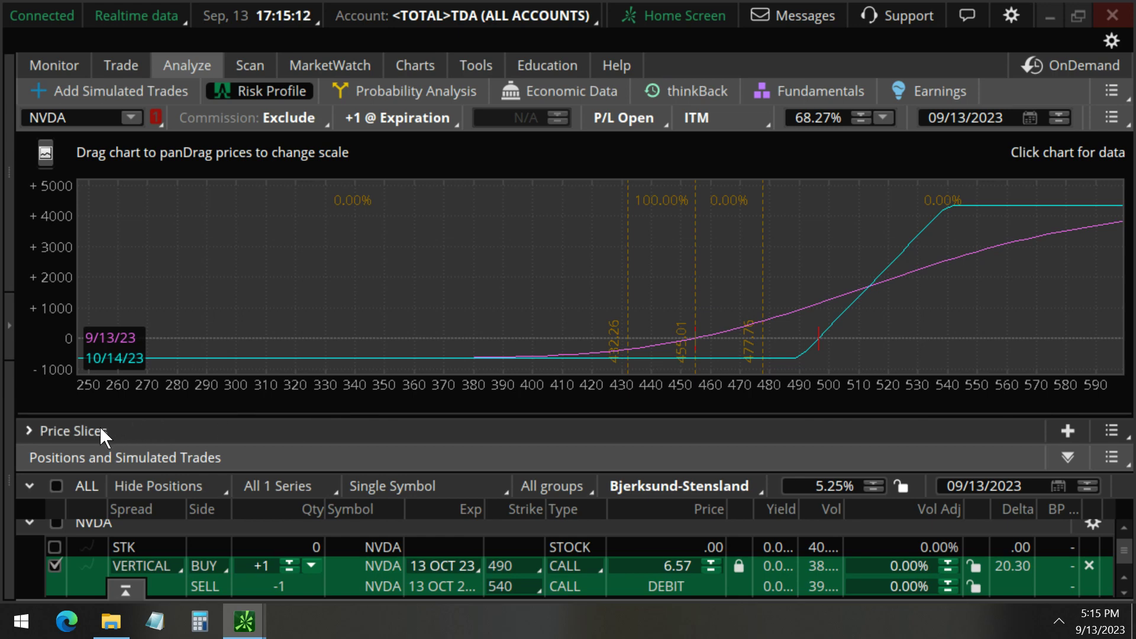
Step: Remove the vertical from the analysis and scroll the NVDA 13 OCT 23 chain to the 490 strike
{"action": "left_click", "coordinate": [55, 562]}
{"action": "left_click", "coordinate": [126, 66]}
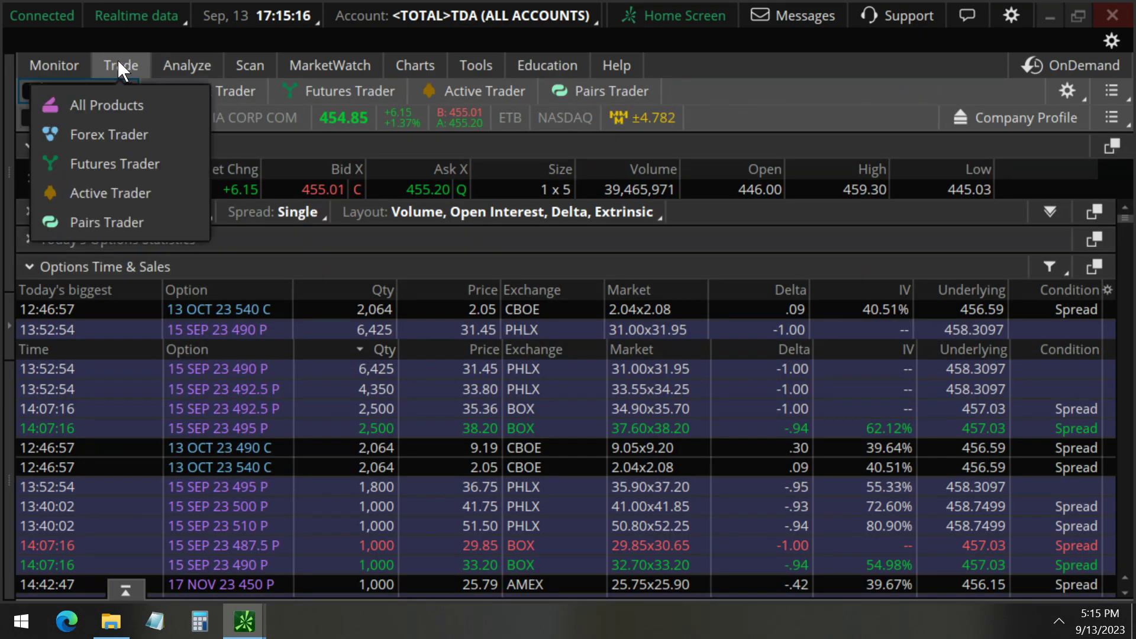
{"action": "left_click", "coordinate": [54, 211]}
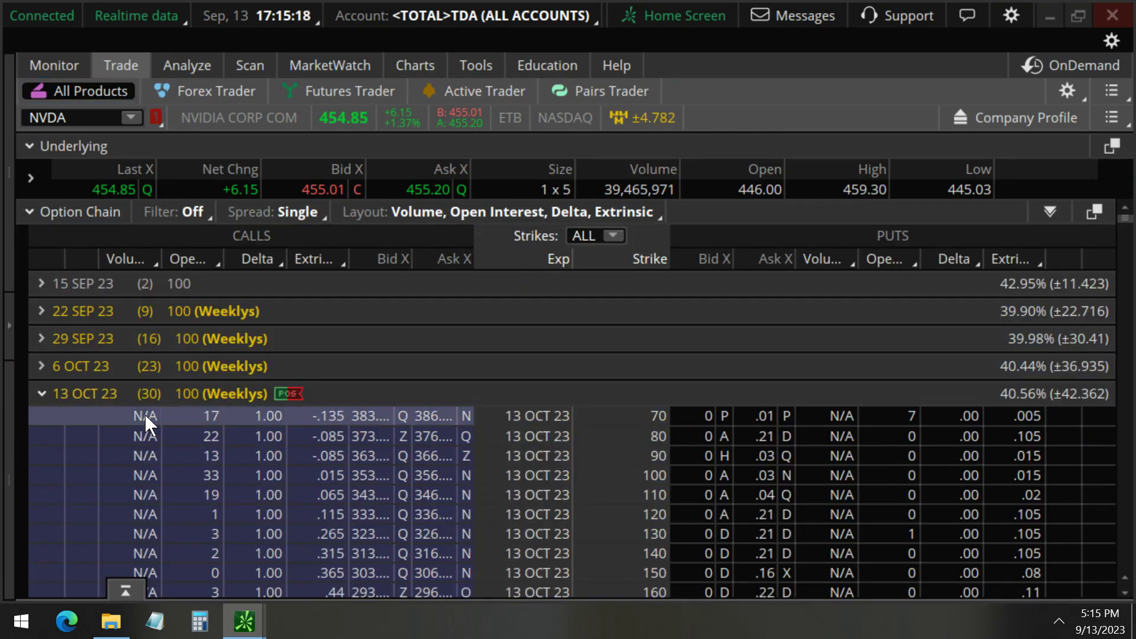
{"action": "scroll", "coordinate": [317, 477], "scroll_direction": "down", "scroll_amount": 1}
{"action": "scroll", "coordinate": [331, 492], "scroll_direction": "down", "scroll_amount": 6}
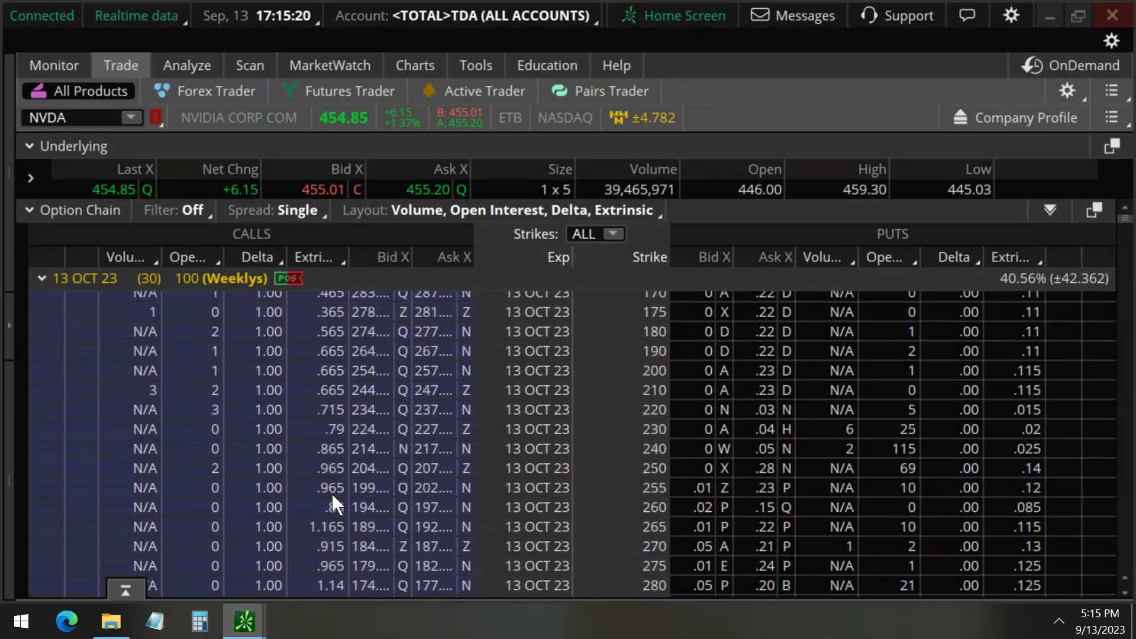
{"action": "scroll", "coordinate": [333, 497], "scroll_direction": "down", "scroll_amount": 10}
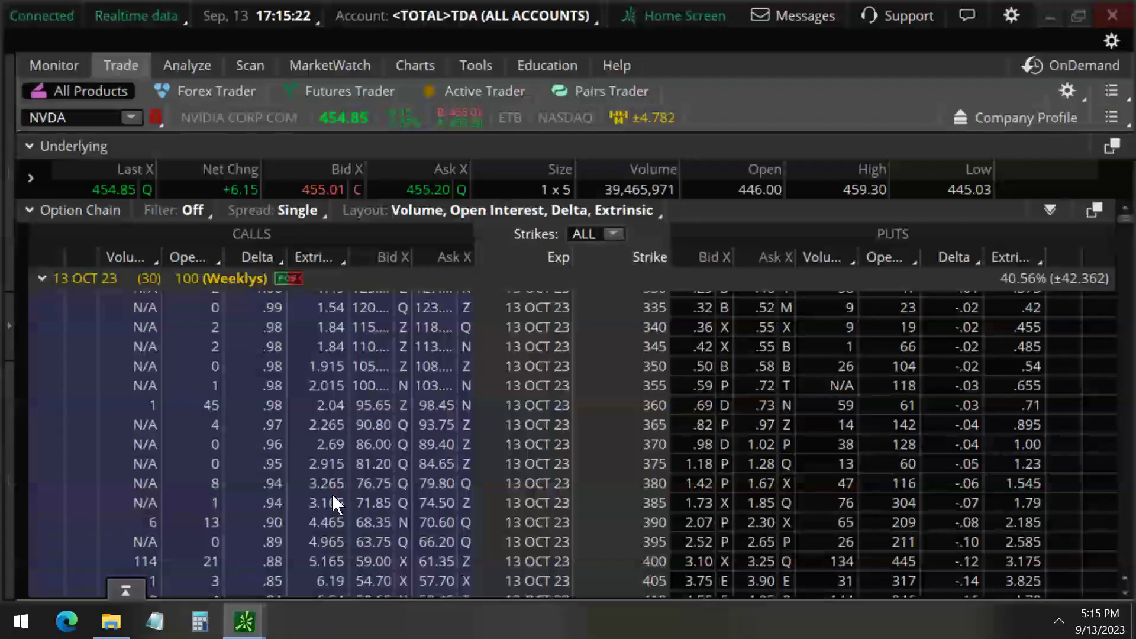
{"action": "scroll", "coordinate": [331, 493], "scroll_direction": "down", "scroll_amount": 5}
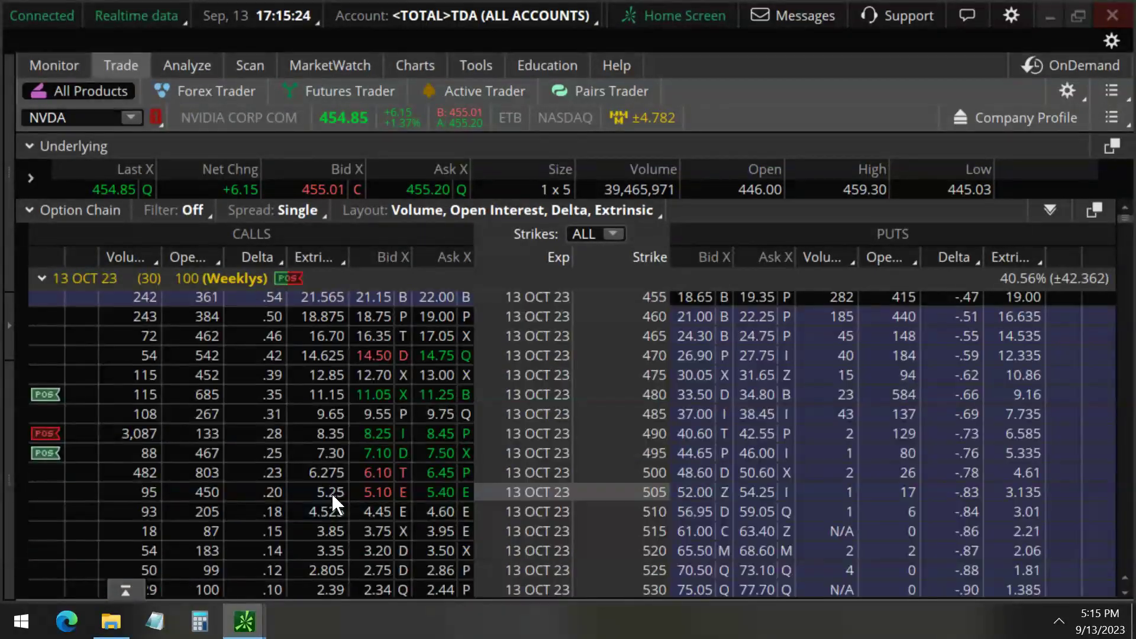
{"action": "key", "text": "ctrl"}
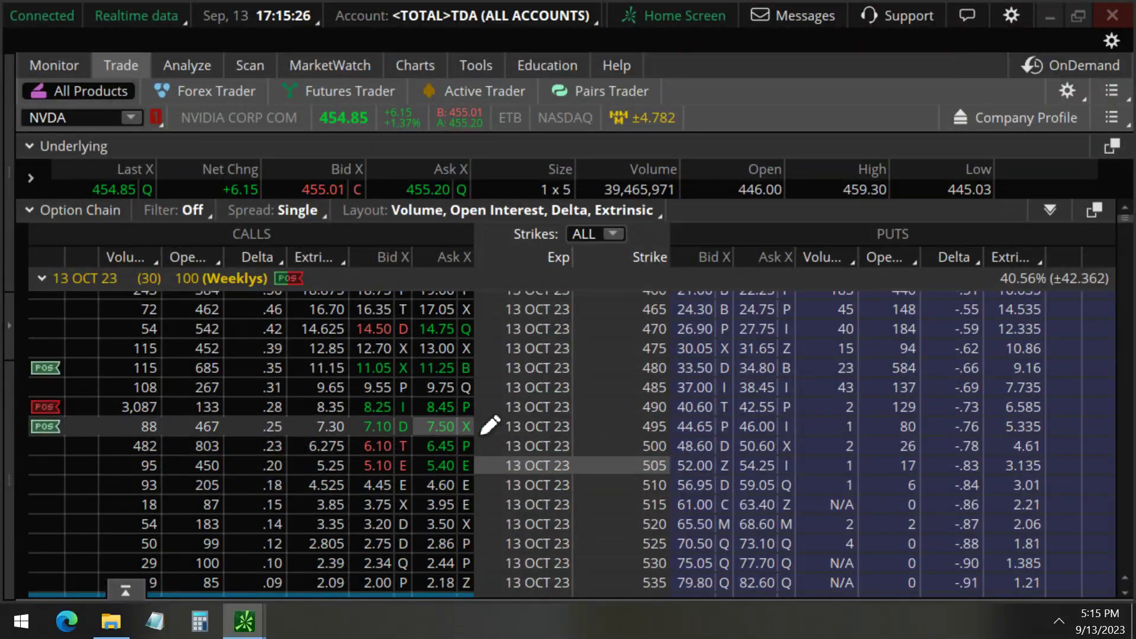
{"action": "mouse_move", "coordinate": [618, 408]}
{"action": "left_mouse_down"}
{"action": "mouse_move", "coordinate": [577, 413]}
{"action": "mouse_move", "coordinate": [593, 409]}
{"action": "left_mouse_up"}
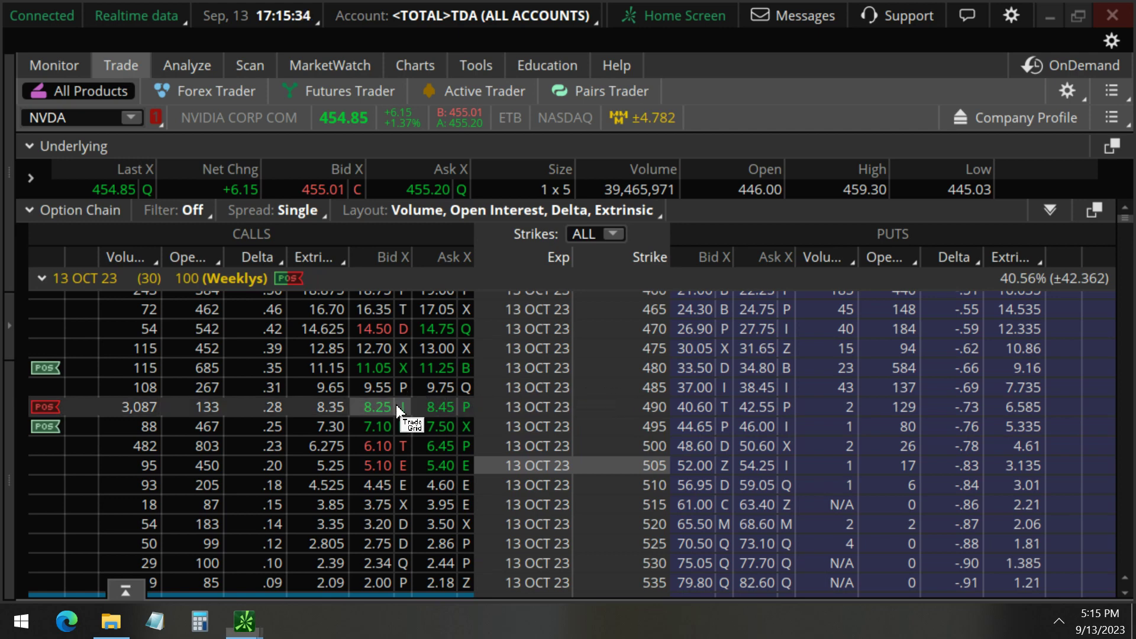
Step: Start an order on the 490 call, restore the chain, and underline the 480 strike row
{"action": "left_click", "coordinate": [378, 405]}
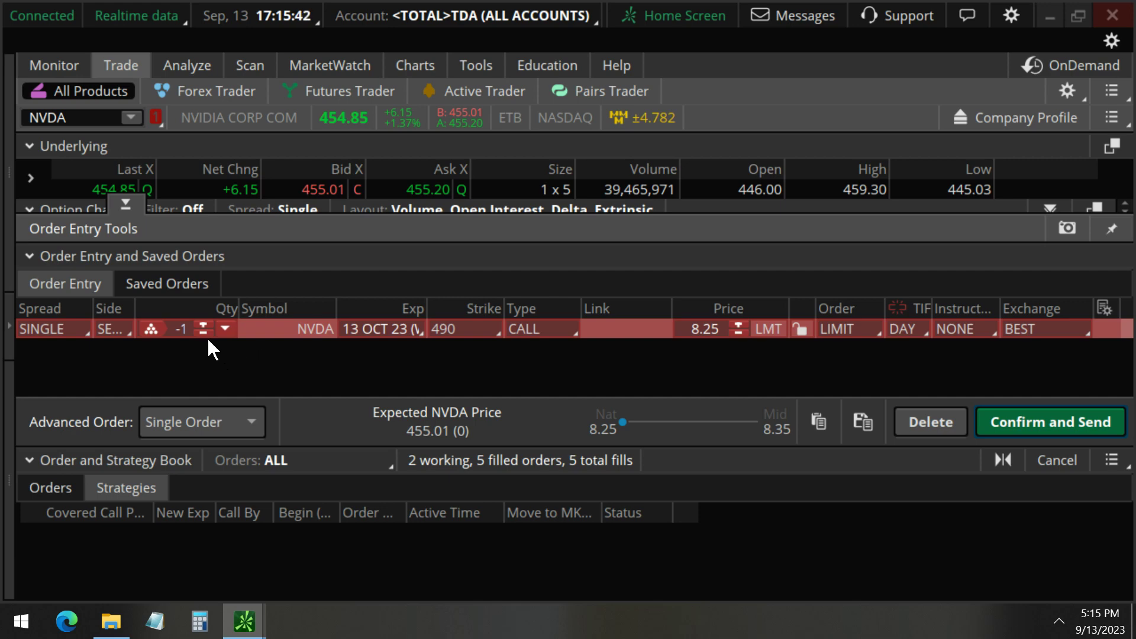
{"action": "mouse_move", "coordinate": [204, 333]}
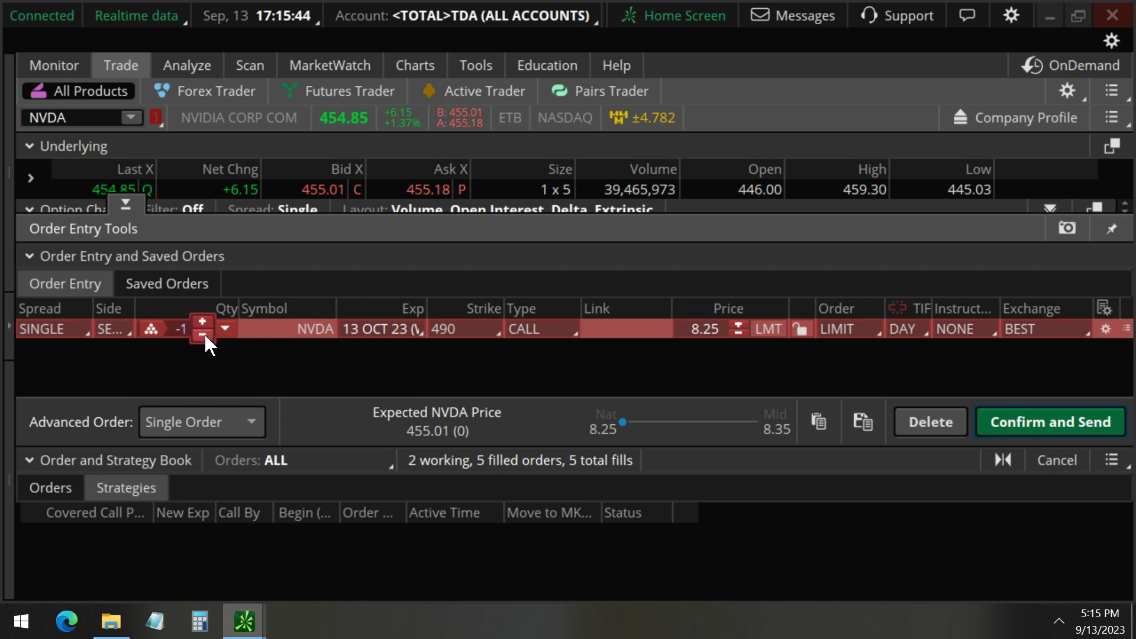
{"action": "left_click", "coordinate": [129, 205]}
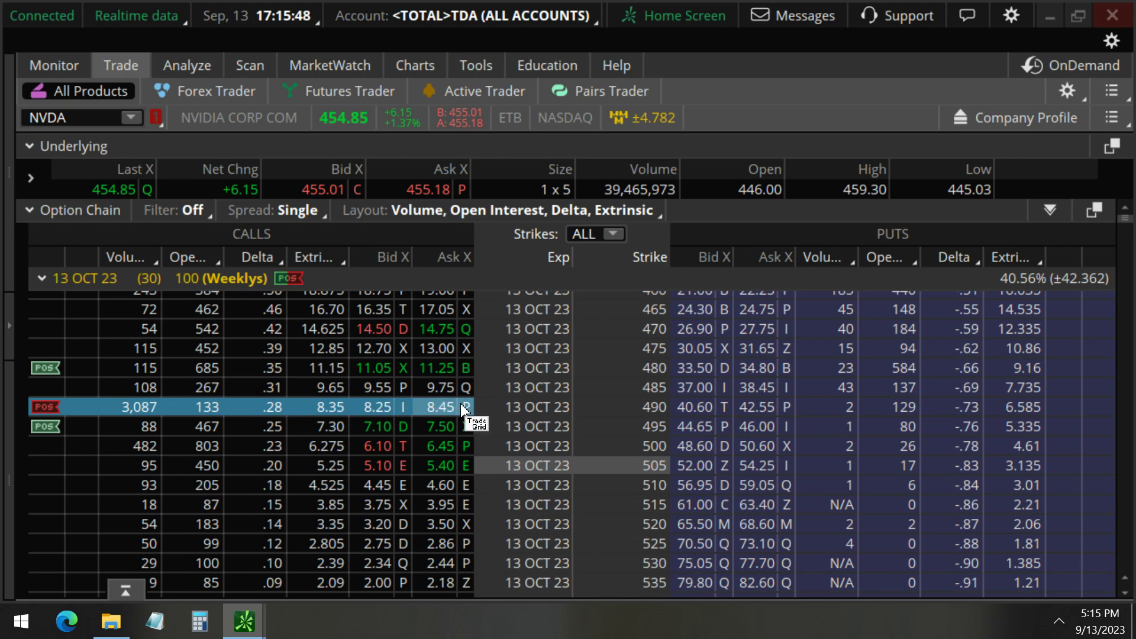
{"action": "key", "text": "ctrl"}
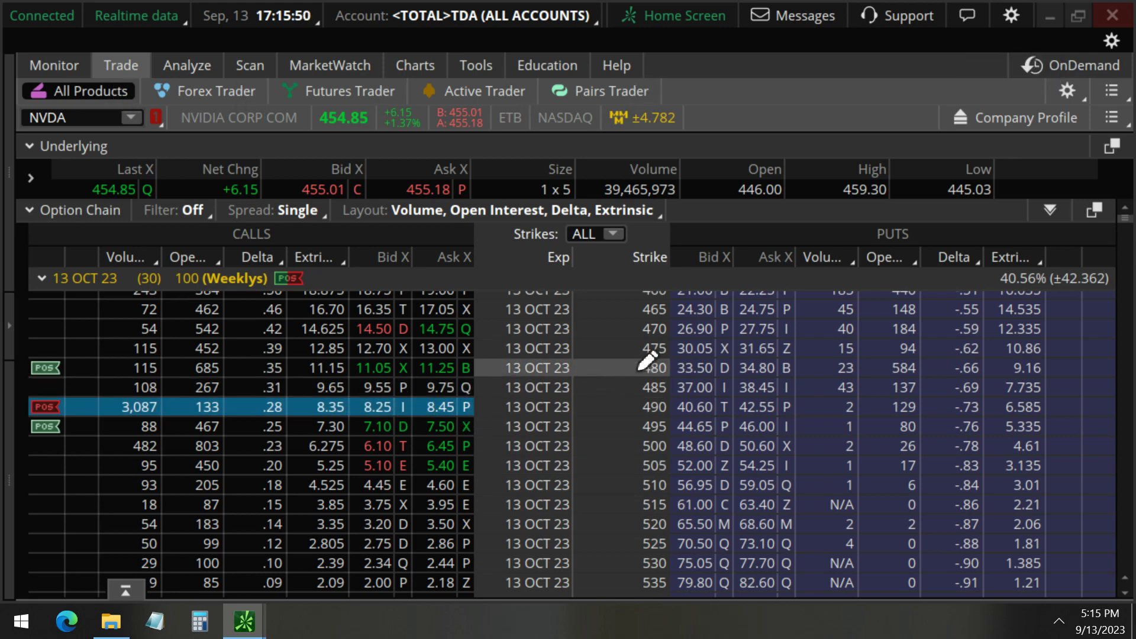
{"action": "left_click_drag", "start_coordinate": [637, 366], "coordinate": [203, 369]}
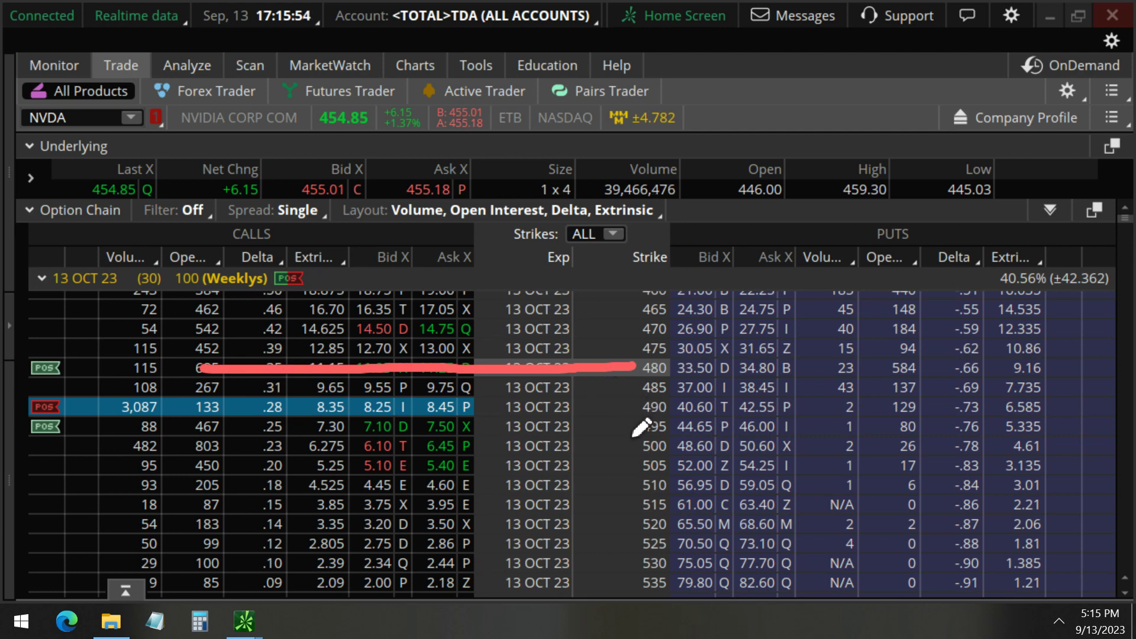
Step: Add the 480 and 495 calls to form a 480/490/495 call butterfly at a 1.75 debit
{"action": "mouse_move", "coordinate": [633, 430]}
{"action": "left_mouse_down"}
{"action": "mouse_move", "coordinate": [78, 430]}
{"action": "mouse_move", "coordinate": [107, 441]}
{"action": "left_mouse_up"}
{"action": "left_click_drag", "start_coordinate": [92, 371], "coordinate": [109, 372]}
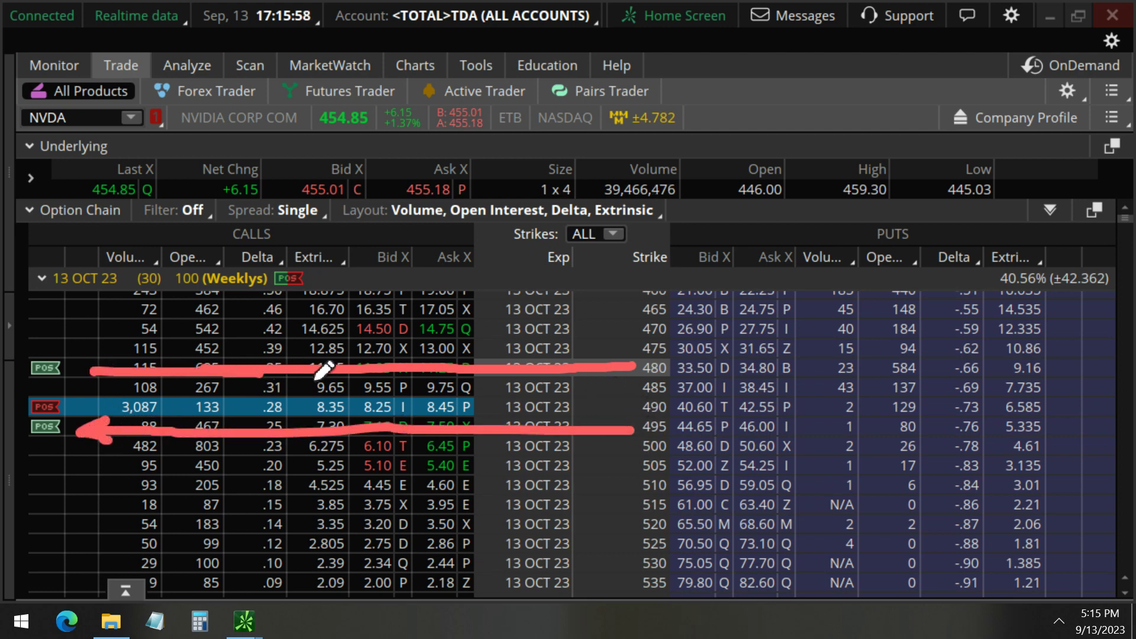
{"action": "key", "text": "Escape"}
{"action": "left_click", "coordinate": [442, 367]}
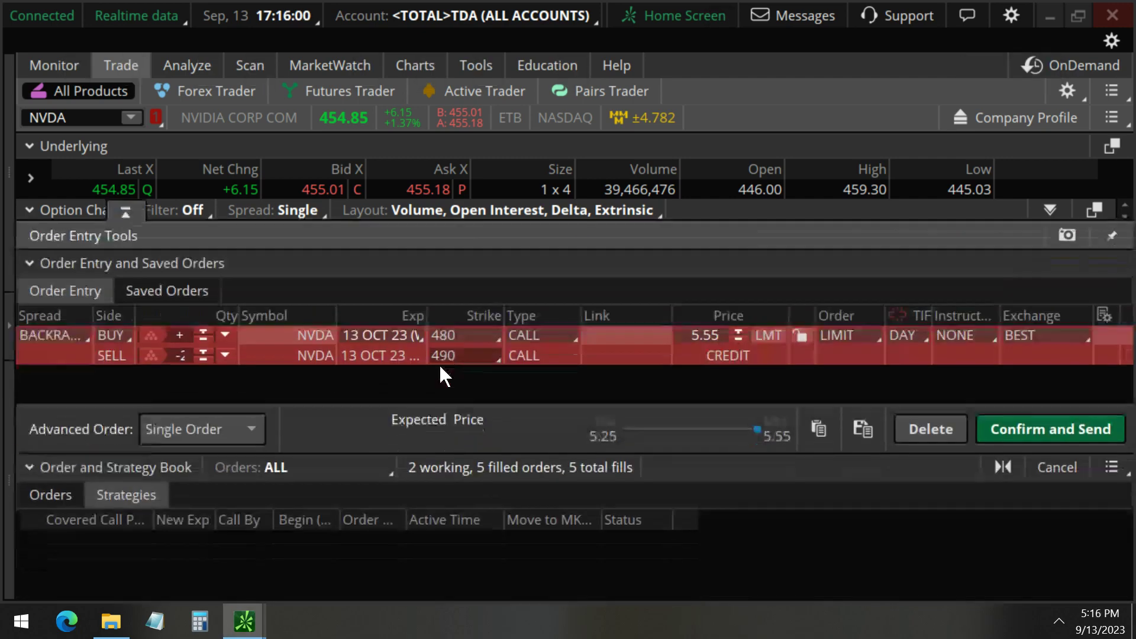
{"action": "left_click", "coordinate": [125, 202]}
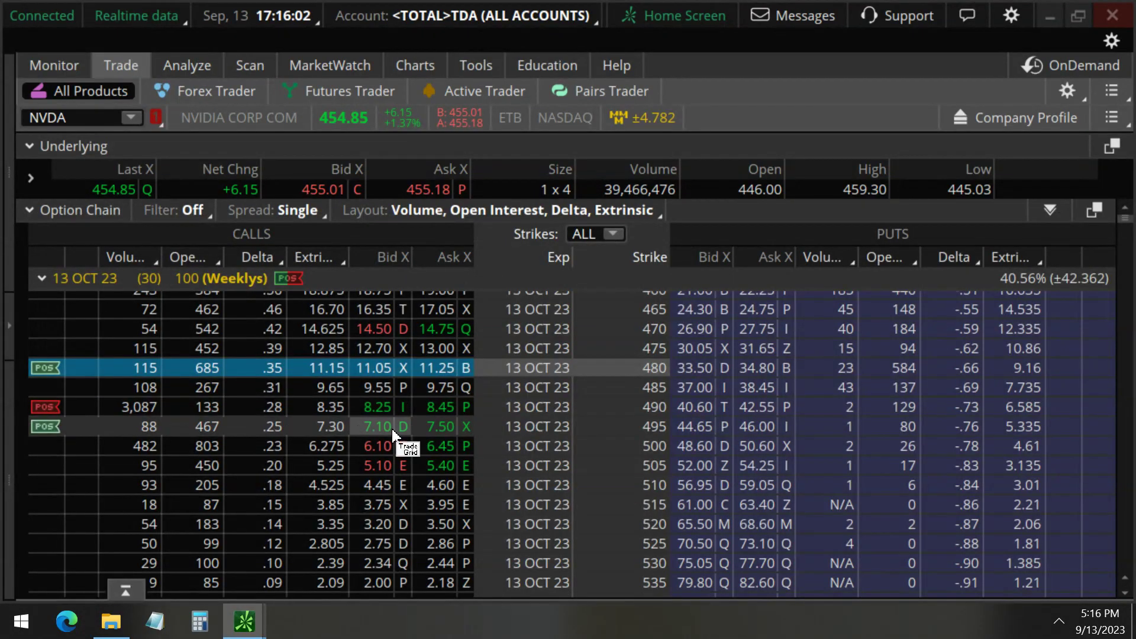
{"action": "left_click", "coordinate": [434, 425]}
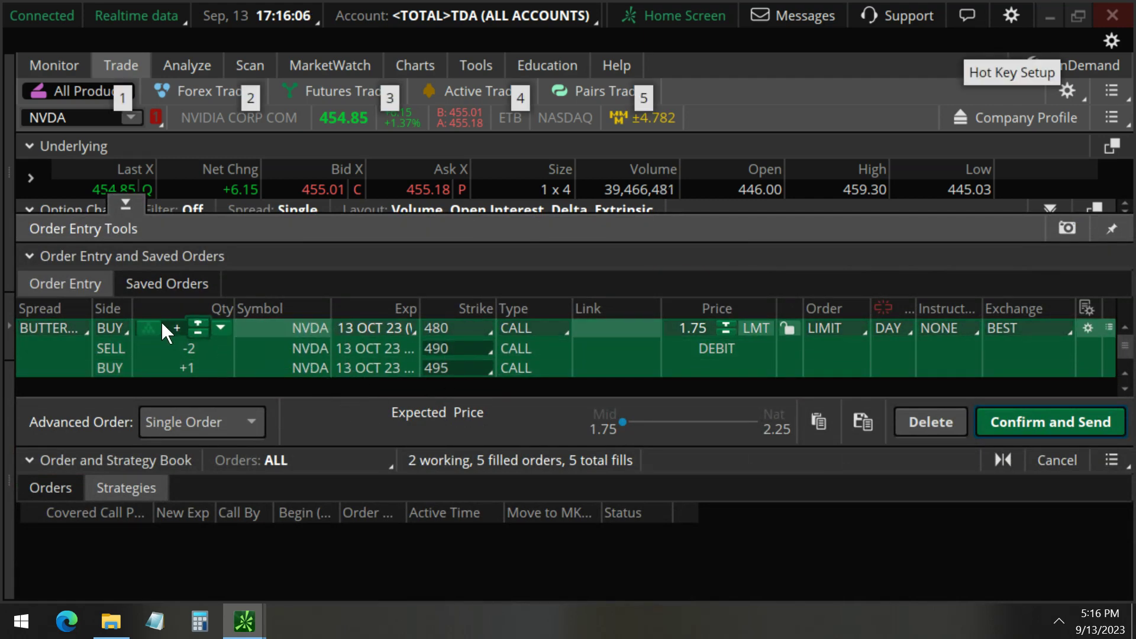
{"action": "mouse_move", "coordinate": [88, 305]}
{"action": "left_mouse_down"}
{"action": "mouse_move", "coordinate": [9, 334]}
{"action": "mouse_move", "coordinate": [110, 306]}
{"action": "left_mouse_up"}
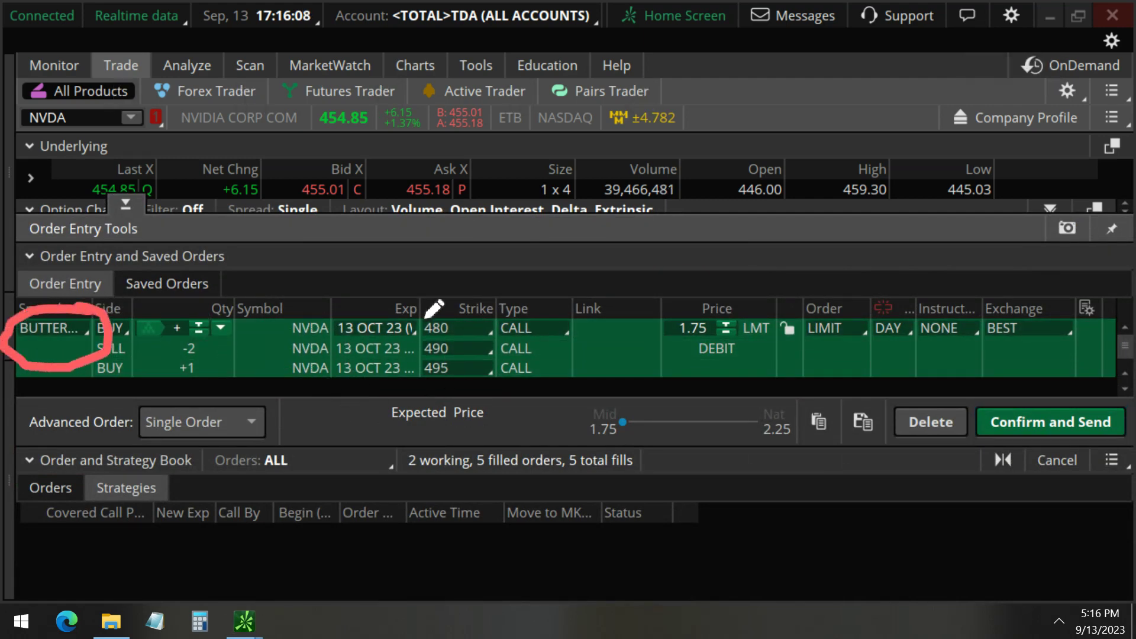
{"action": "mouse_move", "coordinate": [666, 312]}
{"action": "left_mouse_down"}
{"action": "mouse_move", "coordinate": [774, 311]}
{"action": "mouse_move", "coordinate": [772, 358]}
{"action": "mouse_move", "coordinate": [654, 346]}
{"action": "mouse_move", "coordinate": [691, 314]}
{"action": "left_mouse_up"}
{"action": "key", "text": "Escape"}
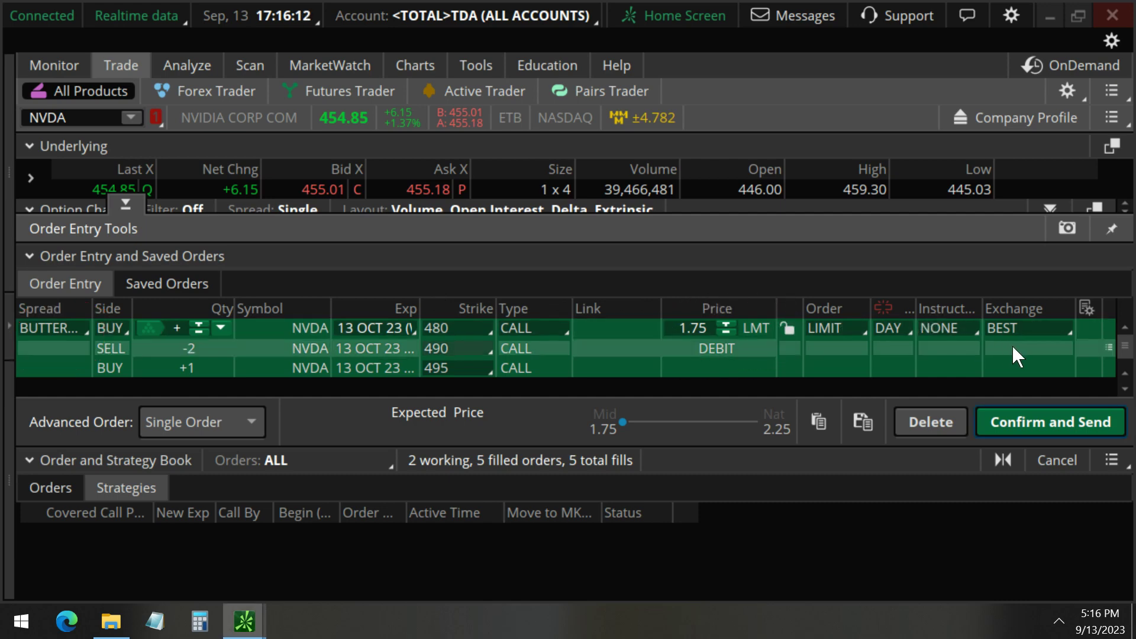
{"action": "left_click", "coordinate": [1106, 327]}
Step: Analyze the butterfly in the risk profile and mark its 1.75 debit along the price axis
{"action": "left_click", "coordinate": [943, 222]}
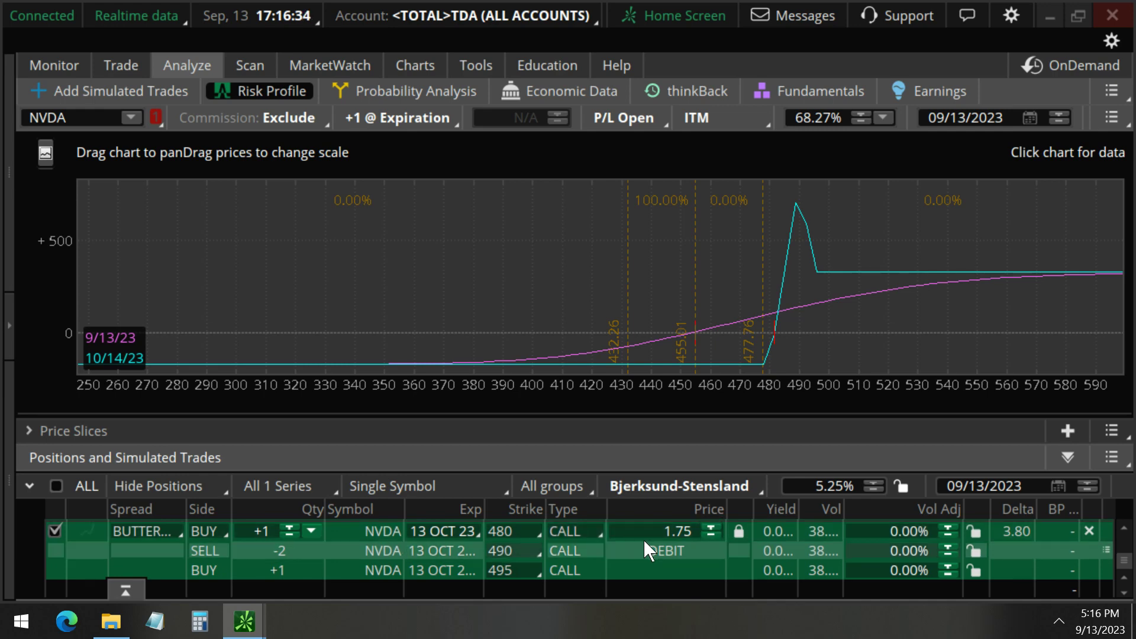
{"action": "key", "text": "ctrl+2"}
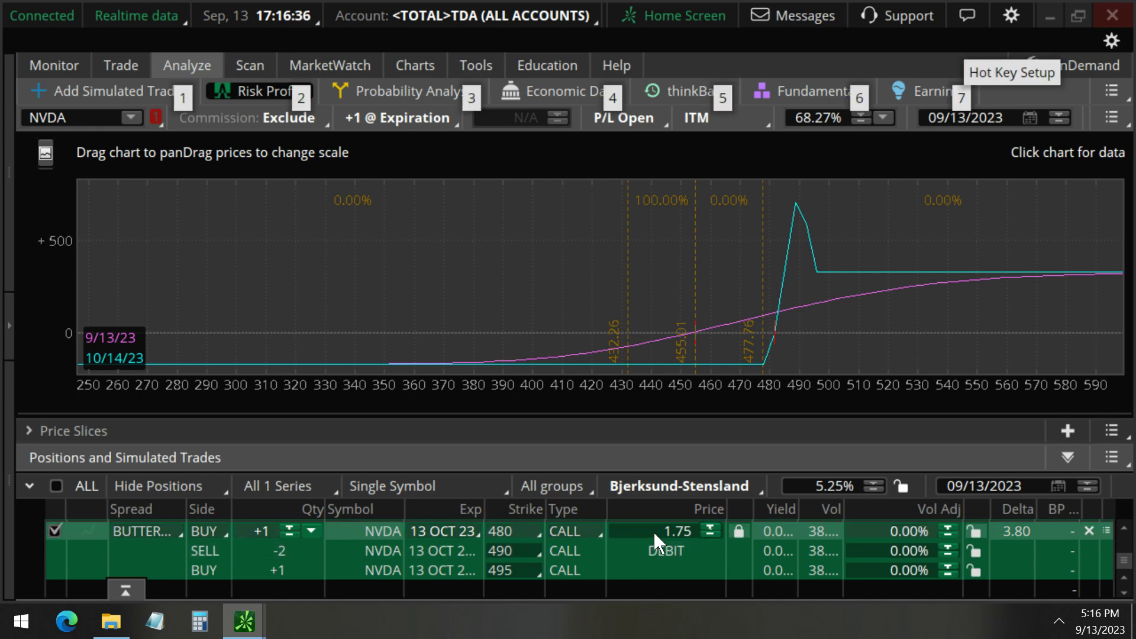
{"action": "mouse_move", "coordinate": [691, 512]}
{"action": "left_mouse_down"}
{"action": "mouse_move", "coordinate": [646, 532]}
{"action": "mouse_move", "coordinate": [692, 569]}
{"action": "mouse_move", "coordinate": [685, 511]}
{"action": "left_mouse_up"}
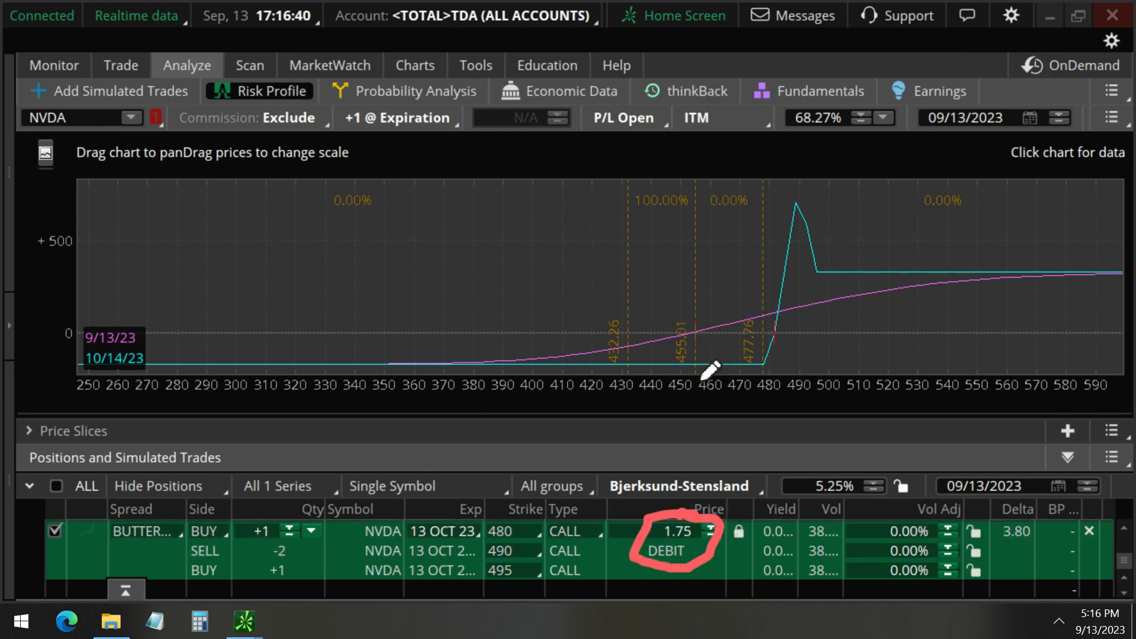
{"action": "mouse_move", "coordinate": [699, 401]}
{"action": "left_mouse_down"}
{"action": "mouse_move", "coordinate": [895, 378]}
{"action": "mouse_move", "coordinate": [867, 408]}
{"action": "left_mouse_up"}
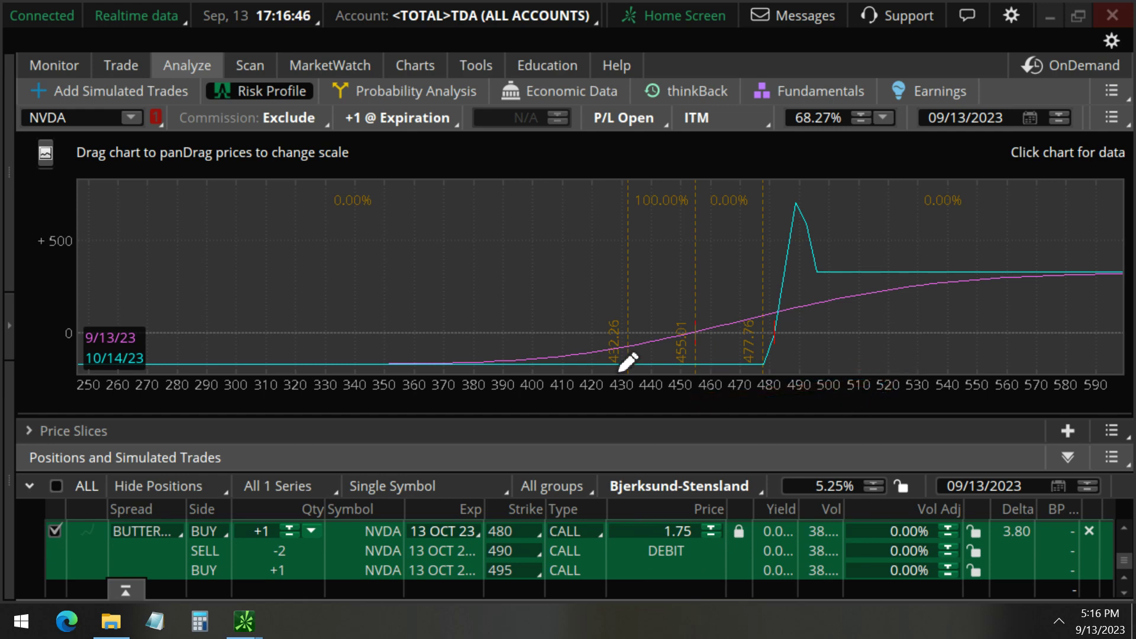
Step: Expand Price Slices to underline the theta values, then collapse it to show the 480/490/495 legs
{"action": "left_click", "coordinate": [65, 427]}
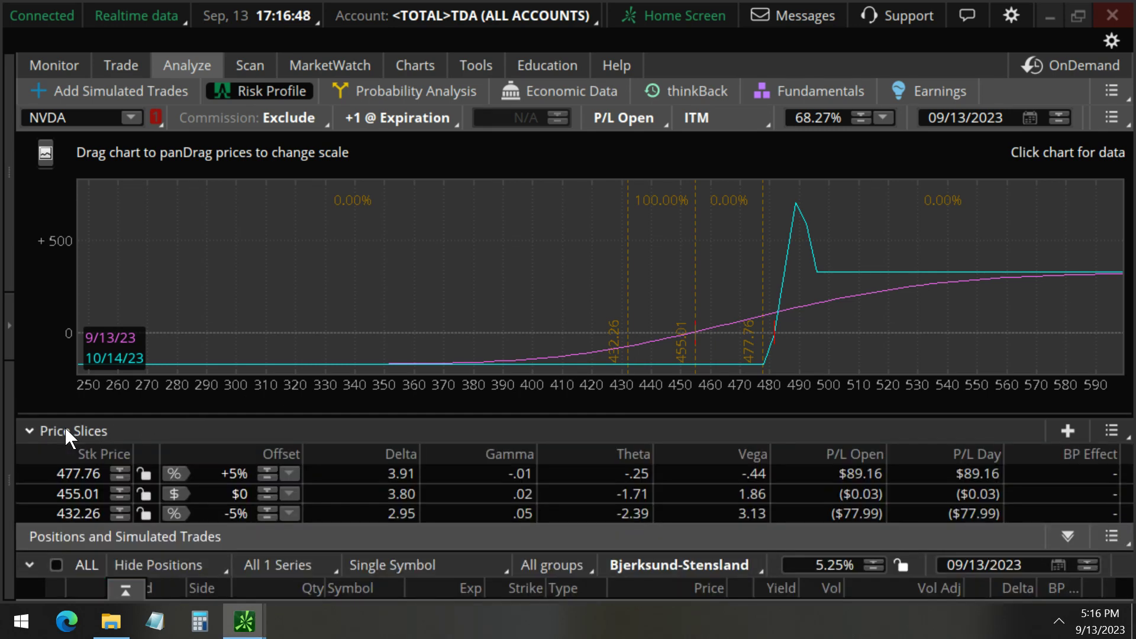
{"action": "key", "text": "ctrl+1"}
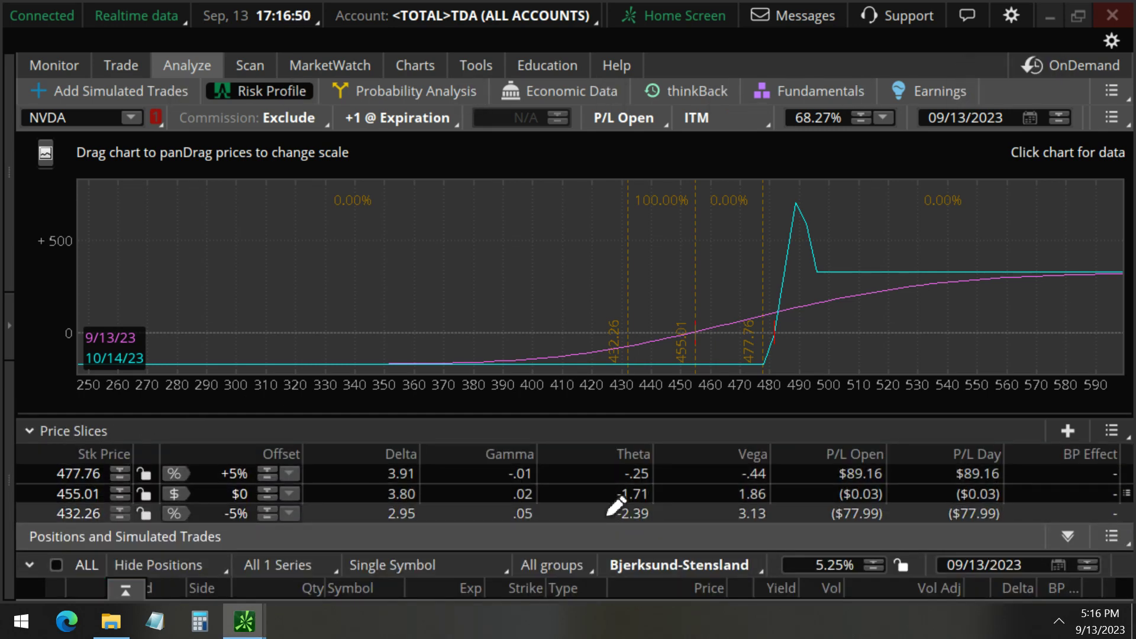
{"action": "mouse_move", "coordinate": [604, 511]}
{"action": "left_mouse_down"}
{"action": "mouse_move", "coordinate": [657, 510]}
{"action": "mouse_move", "coordinate": [676, 490]}
{"action": "mouse_move", "coordinate": [627, 474]}
{"action": "mouse_move", "coordinate": [604, 488]}
{"action": "mouse_move", "coordinate": [598, 513]}
{"action": "left_mouse_up"}
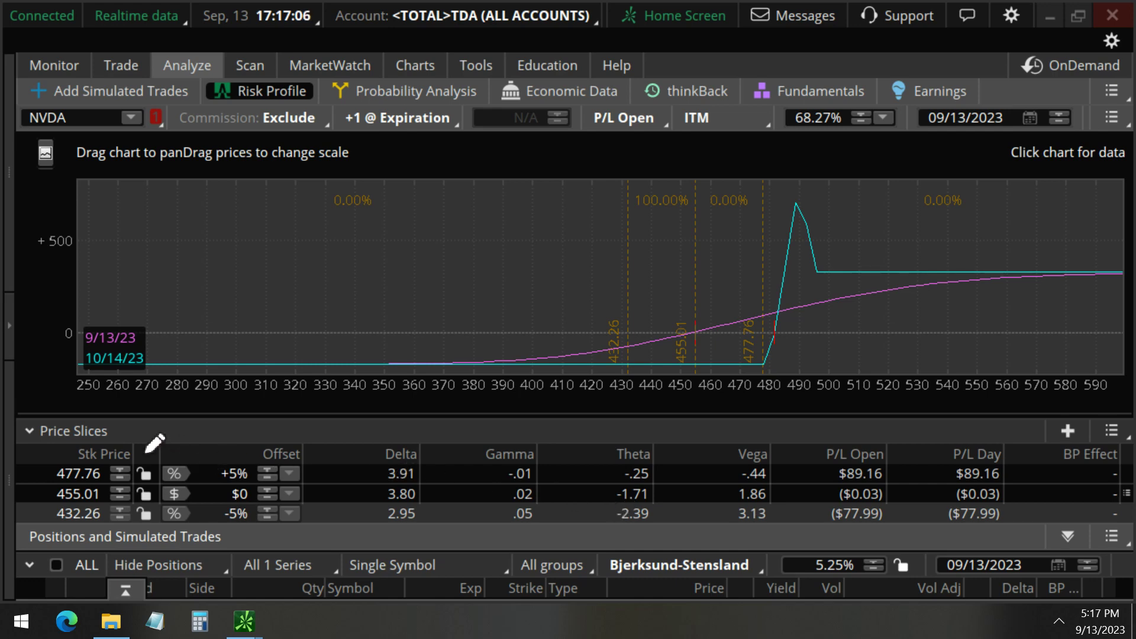
{"action": "left_click", "coordinate": [55, 432]}
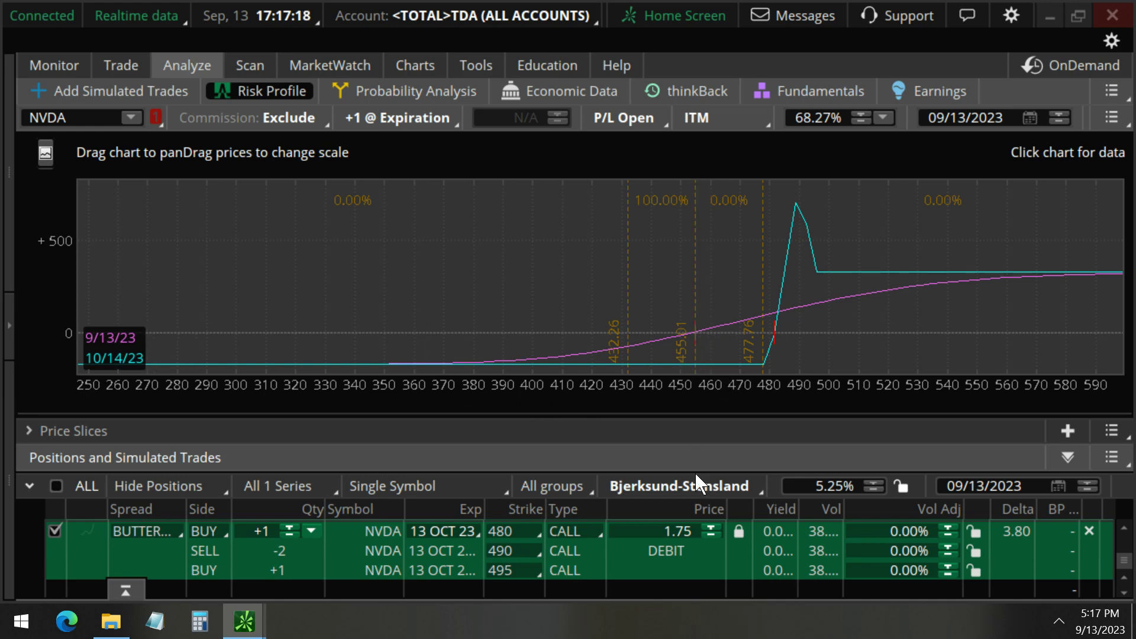
Step: Annotate the risk graph: the 1.75 debit, the P/L peak near 490, and the flat profit line
{"action": "mouse_move", "coordinate": [666, 513]}
{"action": "left_mouse_down"}
{"action": "mouse_move", "coordinate": [648, 516]}
{"action": "mouse_move", "coordinate": [763, 526]}
{"action": "mouse_move", "coordinate": [659, 571]}
{"action": "mouse_move", "coordinate": [644, 508]}
{"action": "mouse_move", "coordinate": [669, 519]}
{"action": "left_mouse_up"}
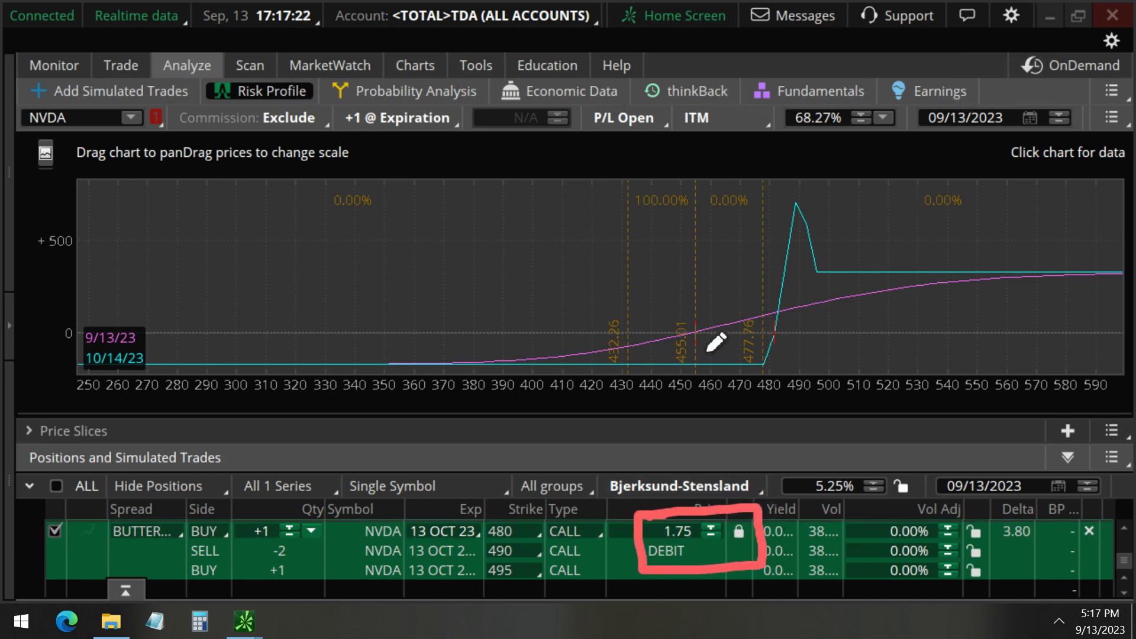
{"action": "key", "text": "Escape"}
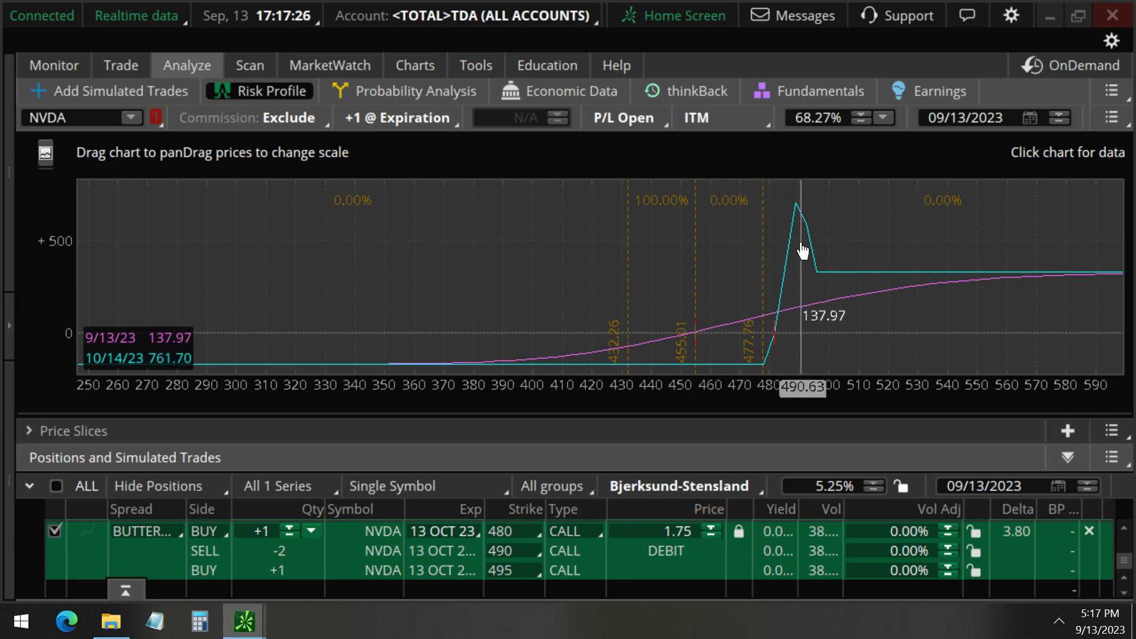
{"action": "key", "text": "ctrl+2"}
{"action": "left_click_drag", "start_coordinate": [794, 190], "coordinate": [802, 186]}
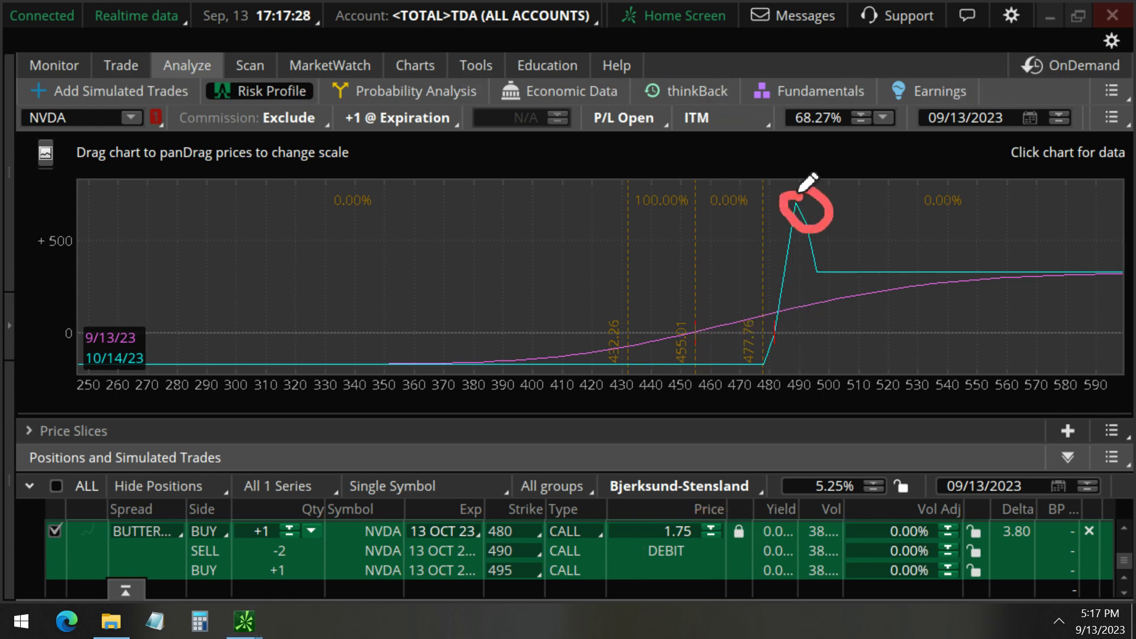
{"action": "key", "text": "Escape"}
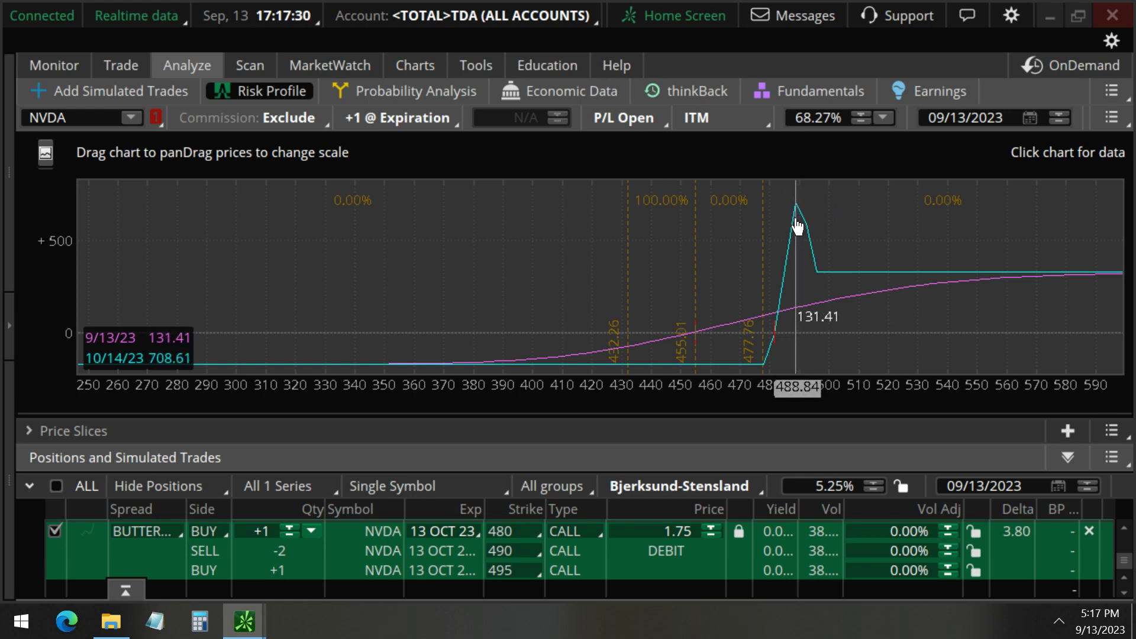
{"action": "key", "text": "ctrl+2"}
{"action": "mouse_move", "coordinate": [796, 205]}
{"action": "left_mouse_down"}
{"action": "mouse_move", "coordinate": [322, 275]}
{"action": "mouse_move", "coordinate": [174, 345]}
{"action": "mouse_move", "coordinate": [167, 332]}
{"action": "mouse_move", "coordinate": [201, 357]}
{"action": "left_mouse_up"}
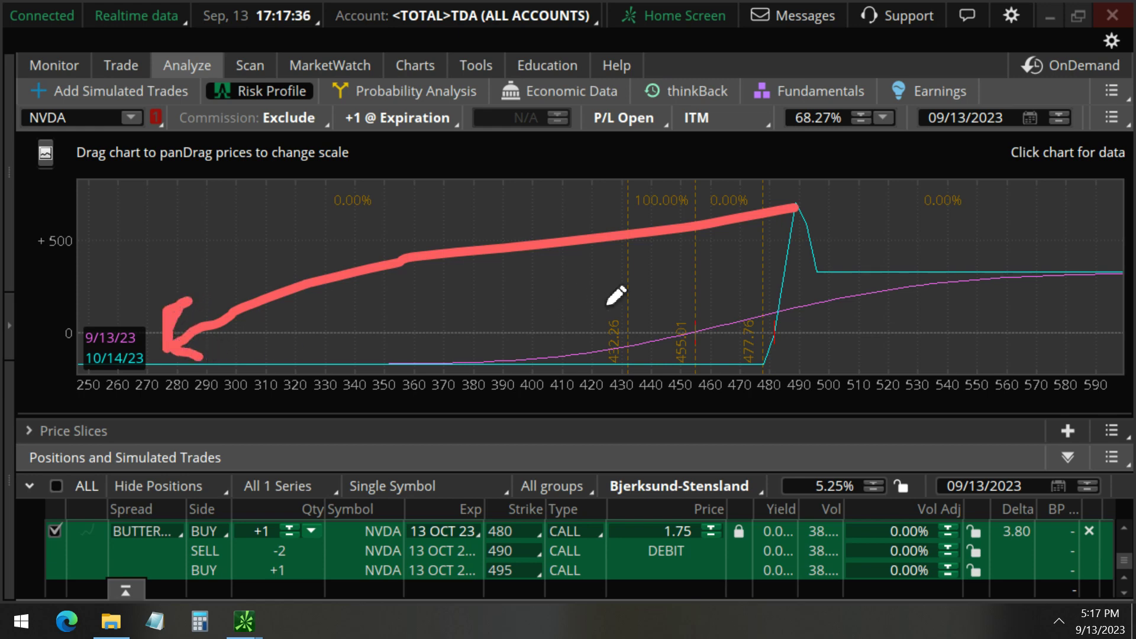
{"action": "key", "text": "Escape"}
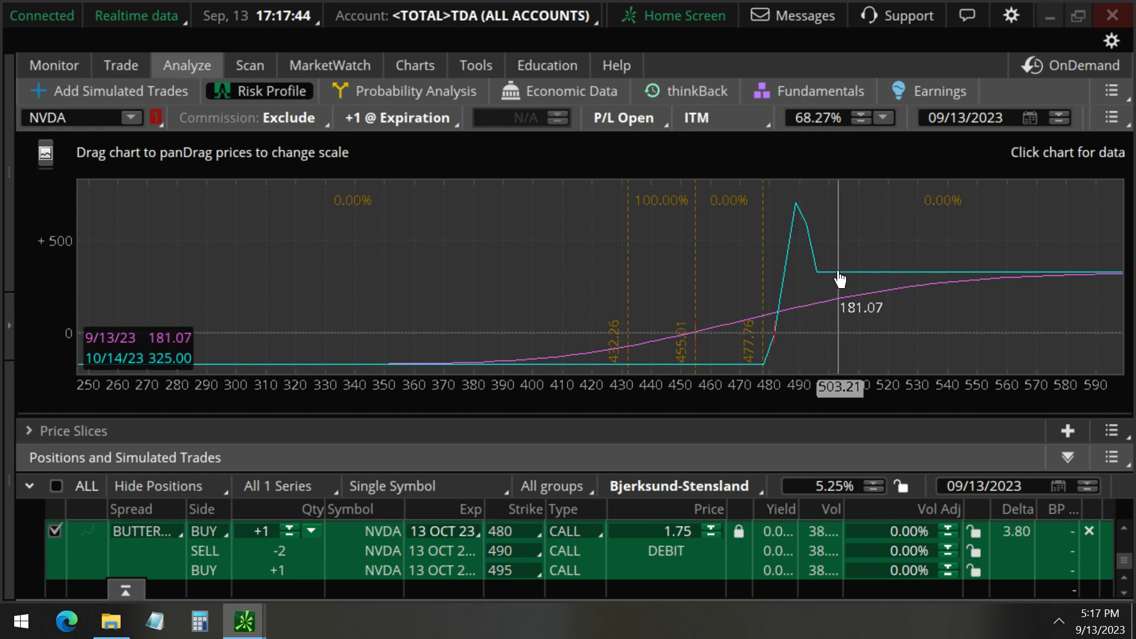
{"action": "left_click_drag", "start_coordinate": [818, 271], "coordinate": [984, 271]}
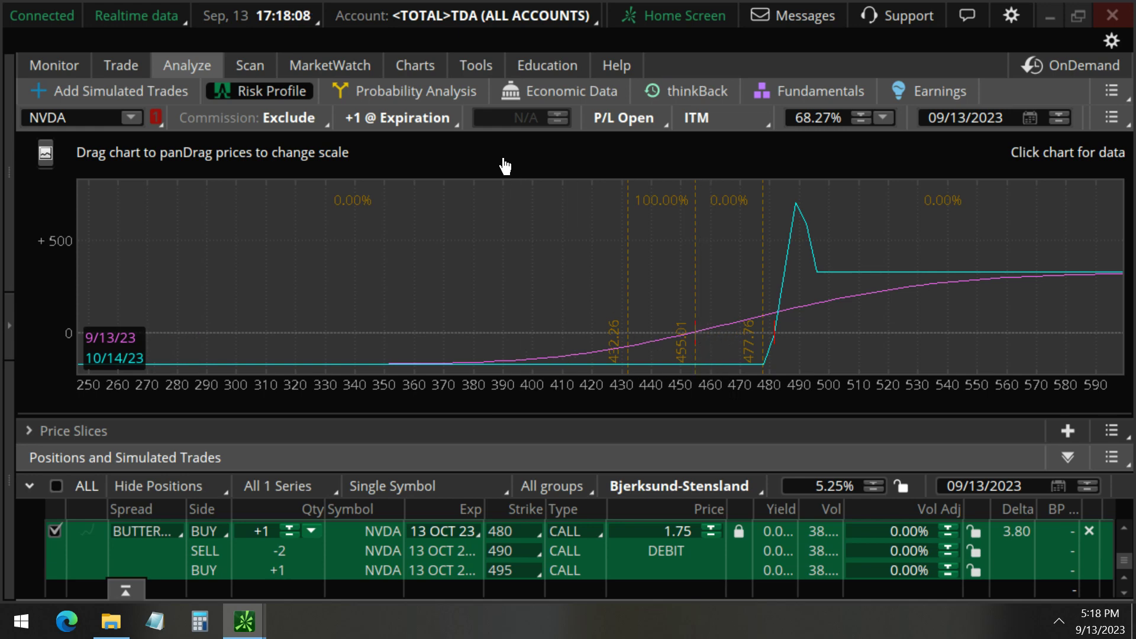
Step: Open the NVDA daily candlestick chart zoomed out, and circle the August dip candles
{"action": "left_click", "coordinate": [418, 64]}
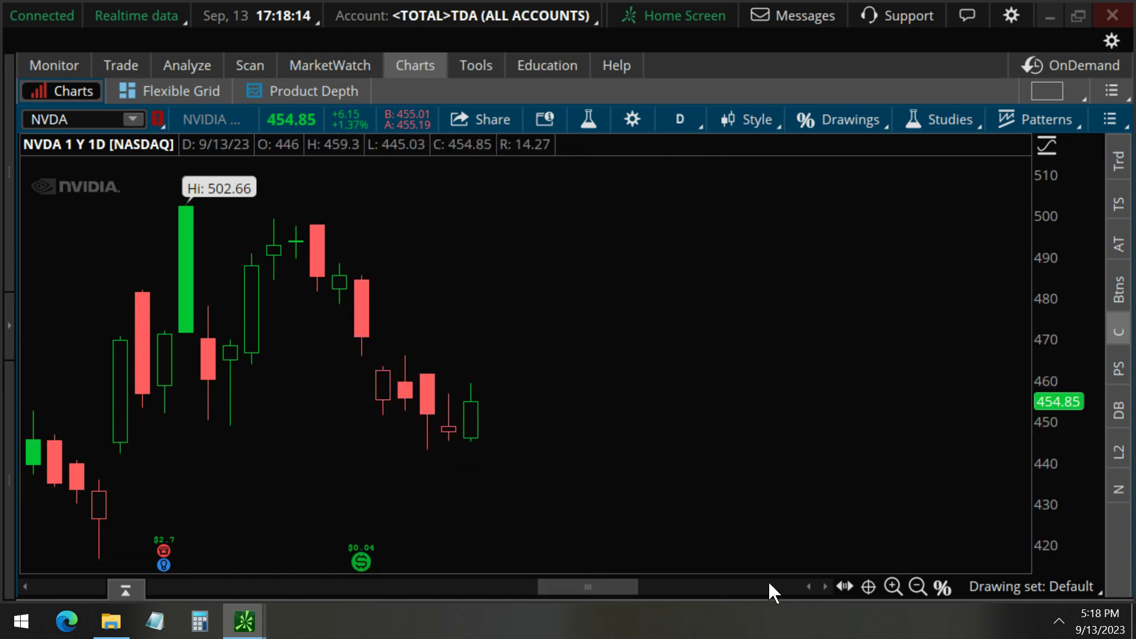
{"action": "left_click", "coordinate": [917, 588]}
{"action": "left_click_drag", "start_coordinate": [697, 584], "coordinate": [589, 589]}
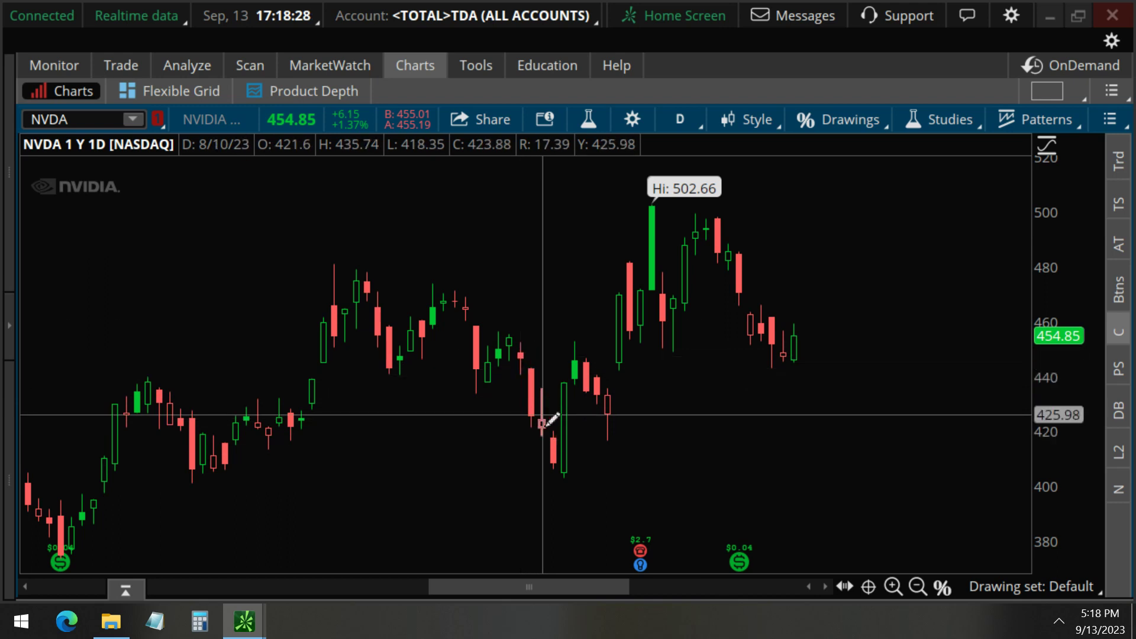
{"action": "mouse_move", "coordinate": [546, 346]}
{"action": "left_mouse_down"}
{"action": "mouse_move", "coordinate": [516, 451]}
{"action": "mouse_move", "coordinate": [567, 346]}
{"action": "mouse_move", "coordinate": [550, 348]}
{"action": "left_mouse_up"}
{"action": "key", "text": "Escape"}
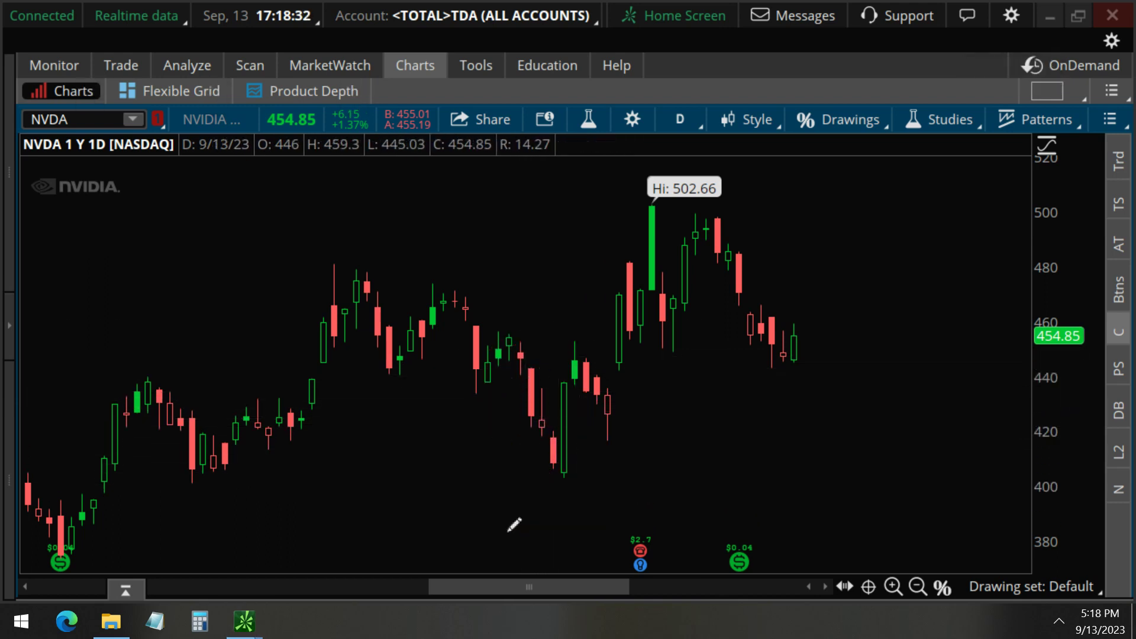
Step: Scroll back and circle the red-candle runs in late June, early June and late May
{"action": "left_click_drag", "start_coordinate": [514, 581], "coordinate": [462, 588]}
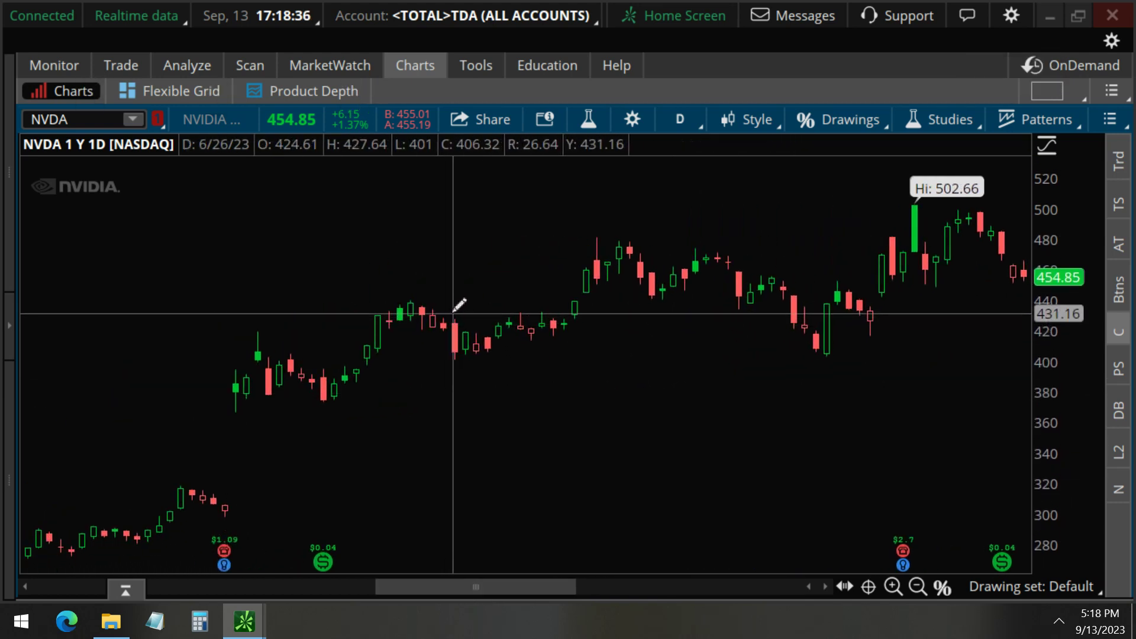
{"action": "mouse_move", "coordinate": [453, 309]}
{"action": "left_mouse_down"}
{"action": "mouse_move", "coordinate": [414, 302]}
{"action": "mouse_move", "coordinate": [456, 356]}
{"action": "mouse_move", "coordinate": [448, 295]}
{"action": "left_mouse_up"}
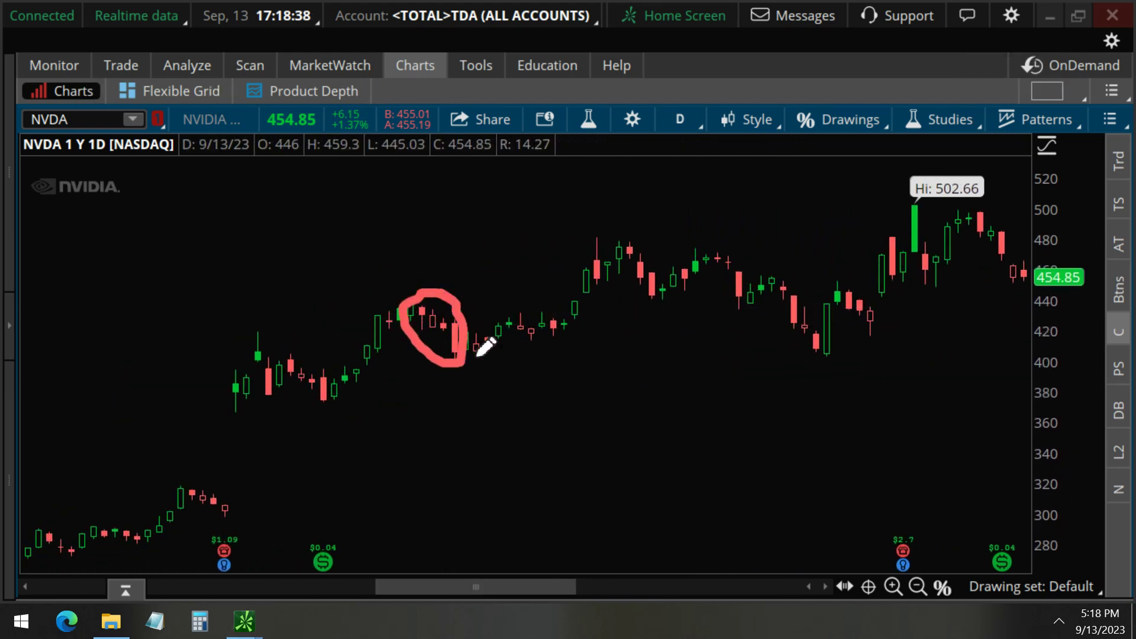
{"action": "key", "text": "Escape"}
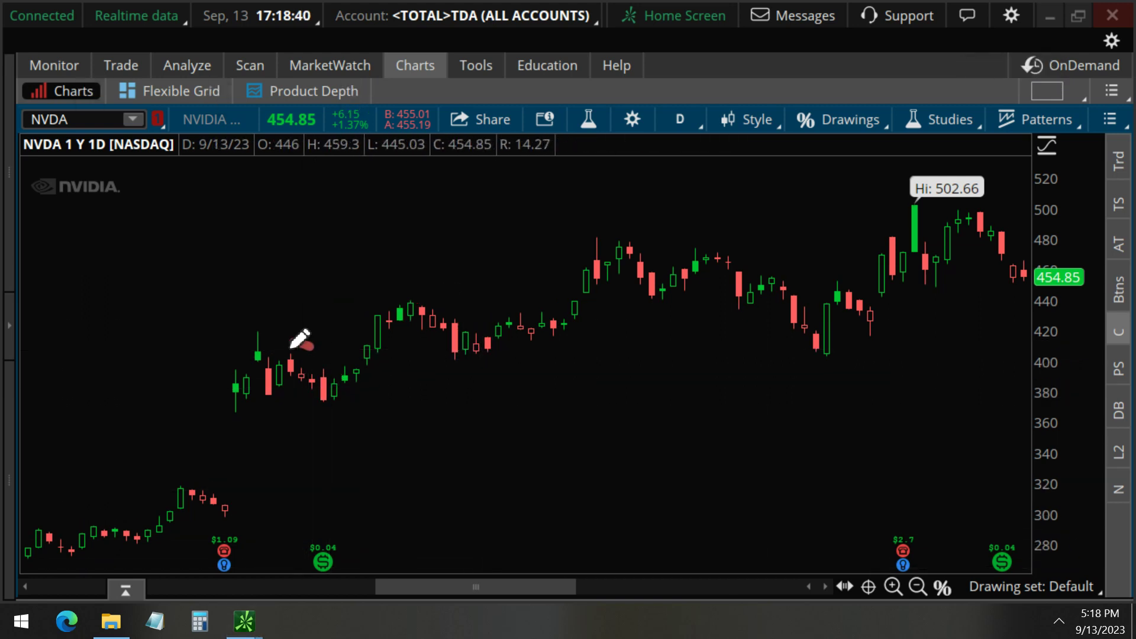
{"action": "mouse_move", "coordinate": [289, 347]}
{"action": "left_mouse_down"}
{"action": "mouse_move", "coordinate": [332, 418]}
{"action": "mouse_move", "coordinate": [297, 332]}
{"action": "left_mouse_up"}
{"action": "key", "text": "Escape"}
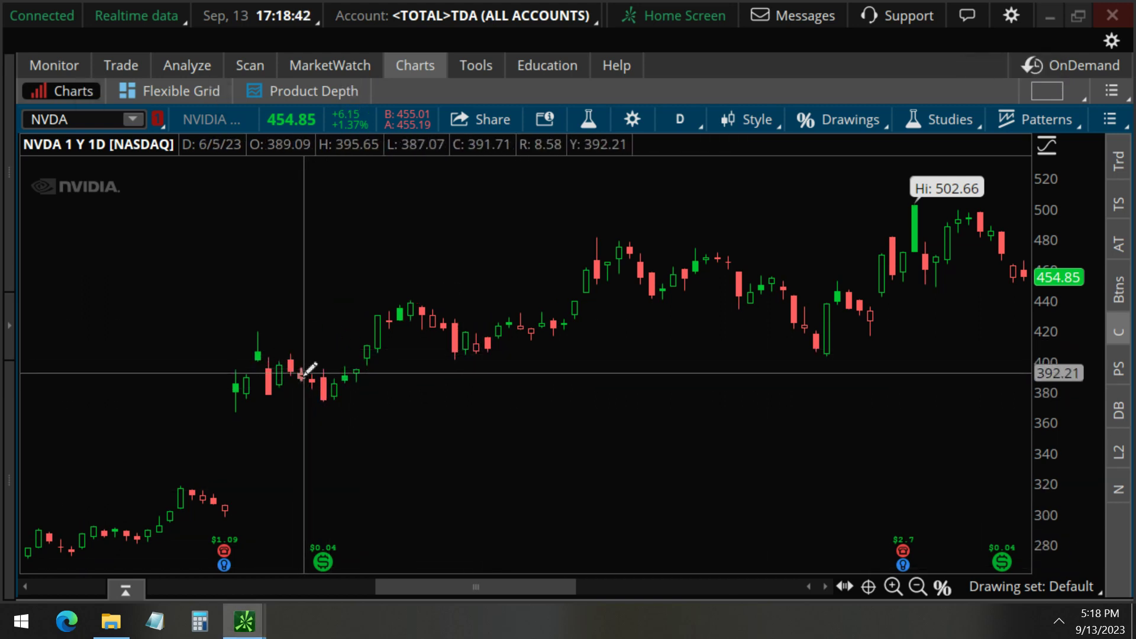
{"action": "mouse_move", "coordinate": [225, 478]}
{"action": "left_mouse_down"}
{"action": "mouse_move", "coordinate": [198, 472]}
{"action": "mouse_move", "coordinate": [242, 523]}
{"action": "mouse_move", "coordinate": [191, 467]}
{"action": "left_mouse_up"}
{"action": "key", "text": "Escape"}
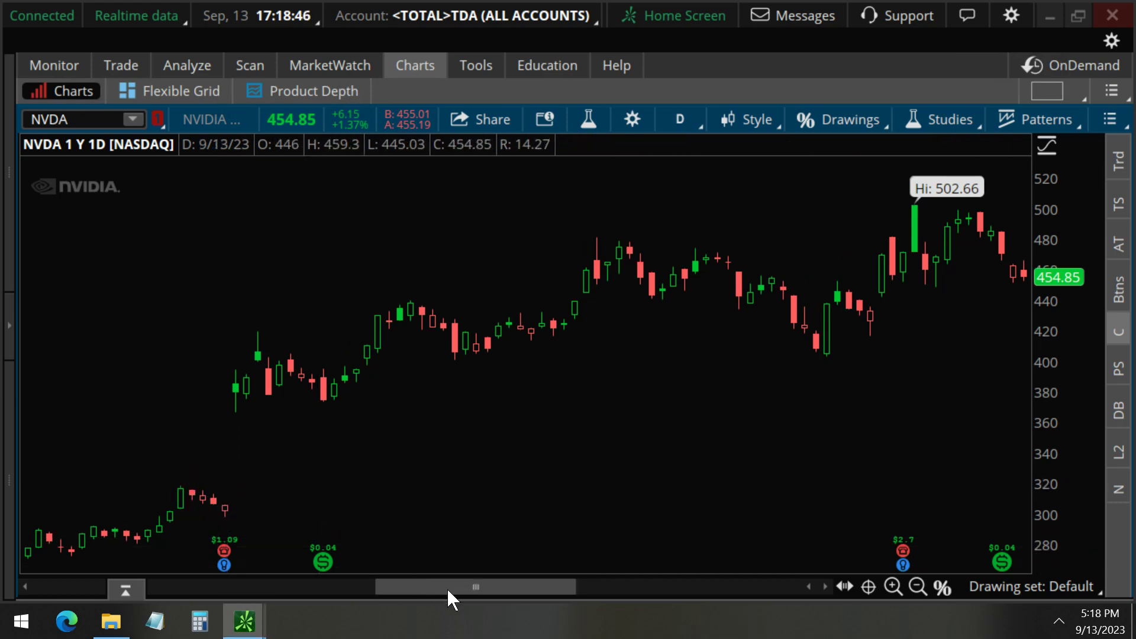
Step: Circle the red streak around 210–225, mark the 2022 boundary, then underline the date/price readout
{"action": "left_click_drag", "start_coordinate": [447, 588], "coordinate": [251, 588]}
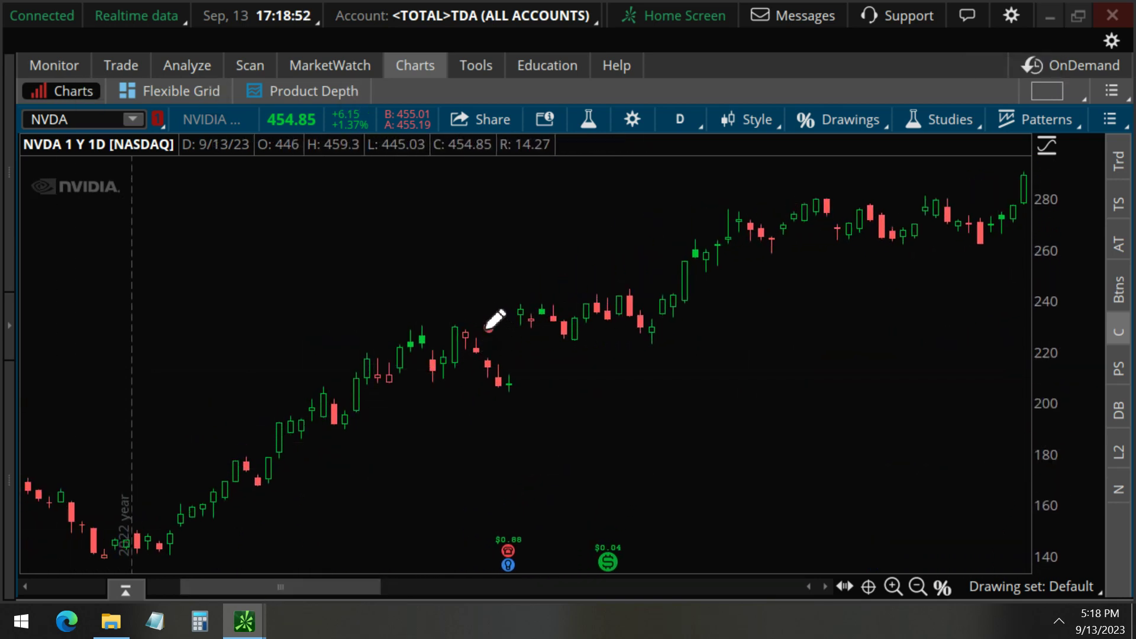
{"action": "mouse_move", "coordinate": [488, 329]}
{"action": "left_mouse_down"}
{"action": "mouse_move", "coordinate": [470, 358]}
{"action": "mouse_move", "coordinate": [526, 376]}
{"action": "mouse_move", "coordinate": [488, 323]}
{"action": "left_mouse_up"}
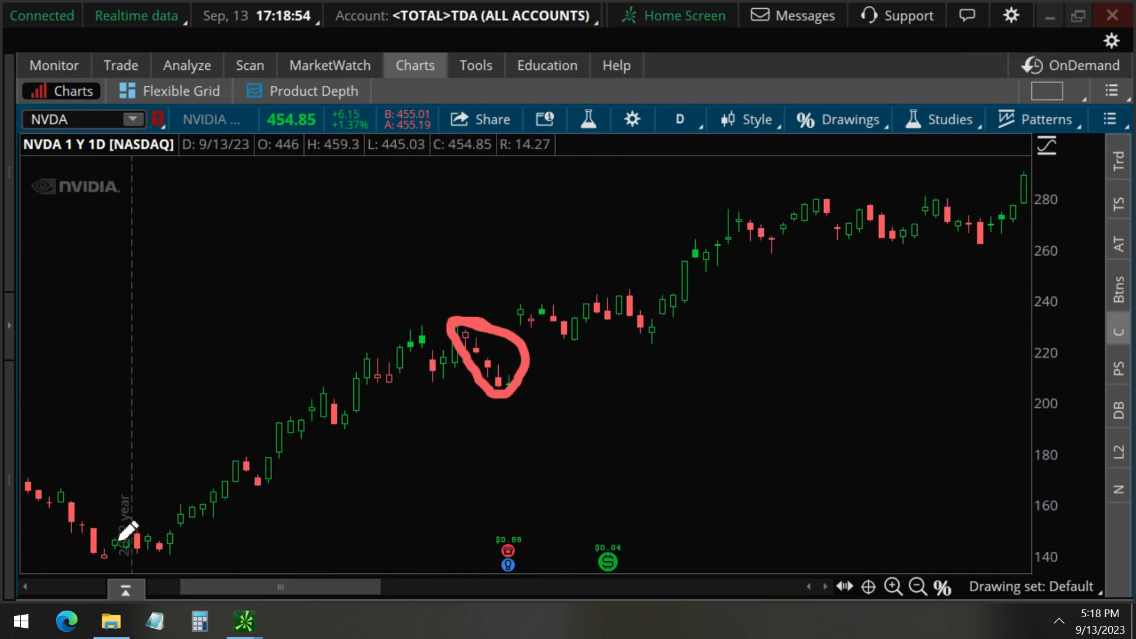
{"action": "left_click_drag", "start_coordinate": [131, 453], "coordinate": [135, 498]}
{"action": "left_click_drag", "start_coordinate": [361, 586], "coordinate": [634, 585]}
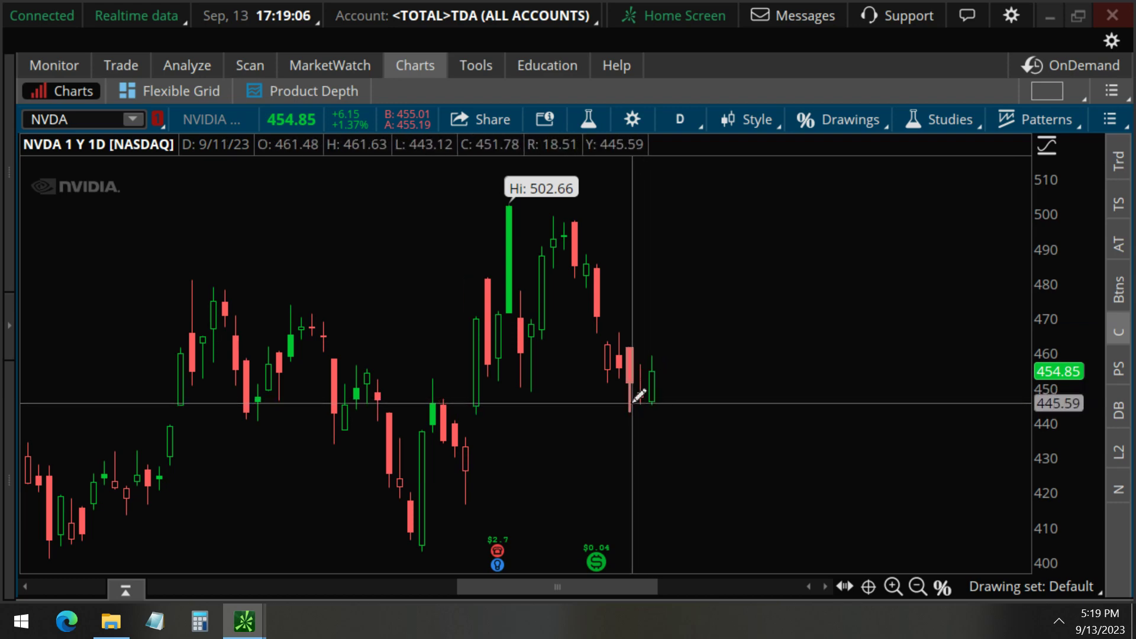
{"action": "key", "text": "ctrl"}
{"action": "left_click_drag", "start_coordinate": [173, 144], "coordinate": [346, 154]}
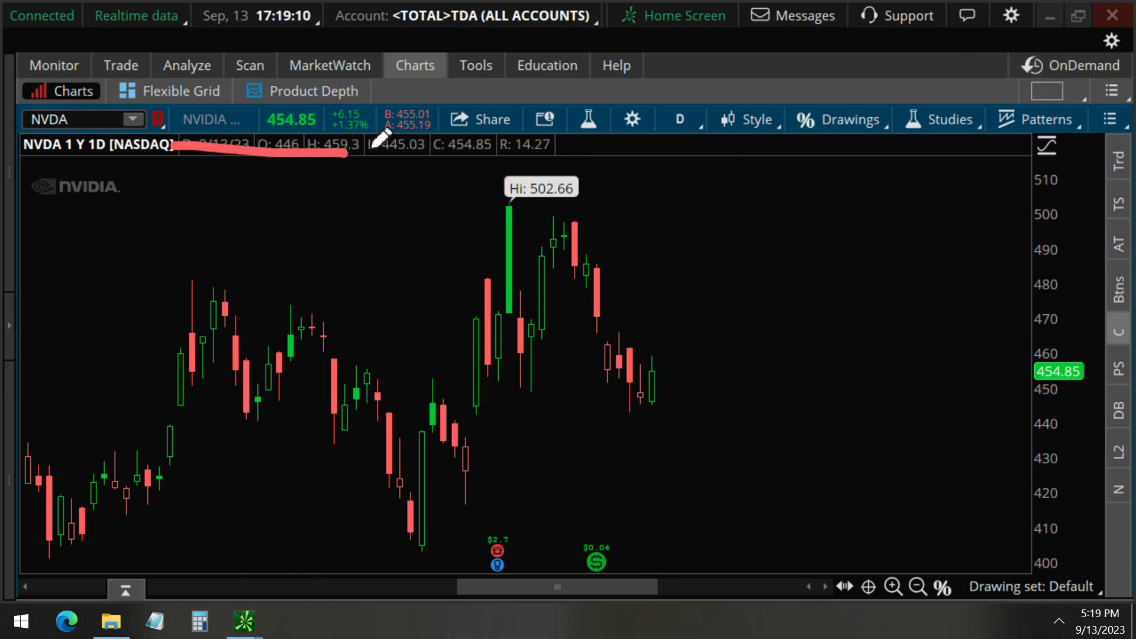